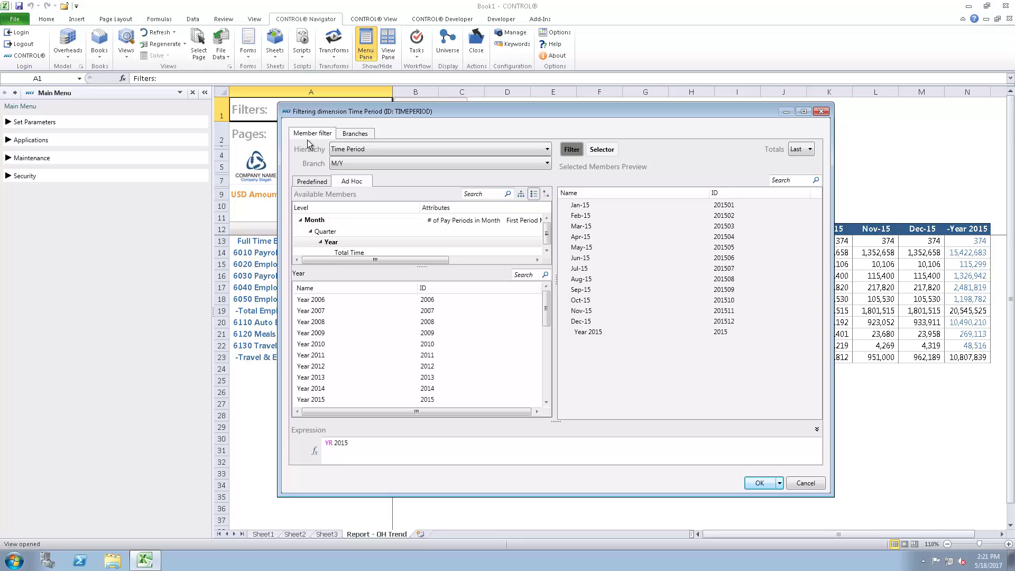
# Check the available hierarchies for Time Period and set its branch to Q/Y.
pyautogui.click(468, 149)
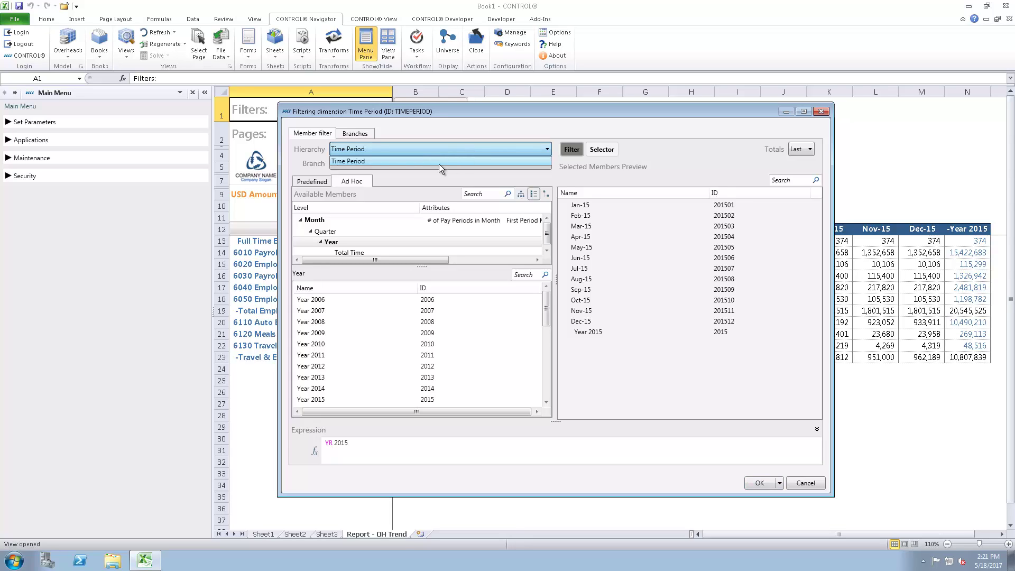
pyautogui.click(409, 145)
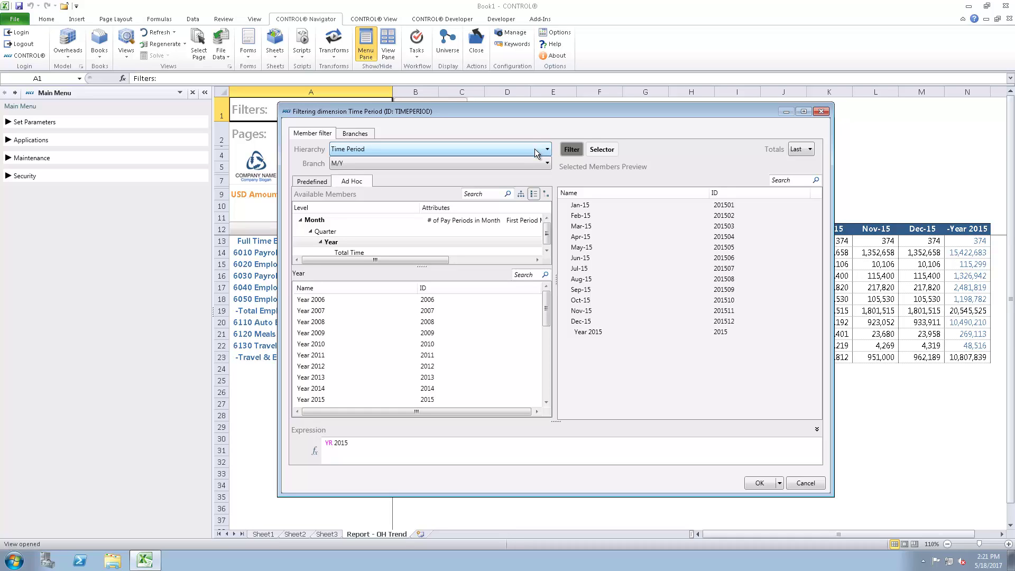
pyautogui.click(502, 163)
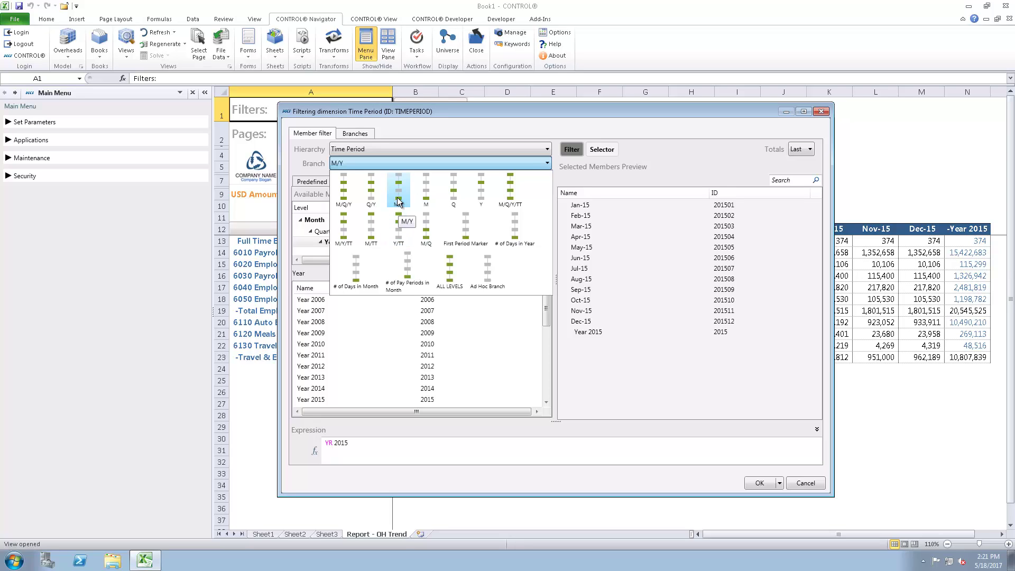
pyautogui.press('Escape')
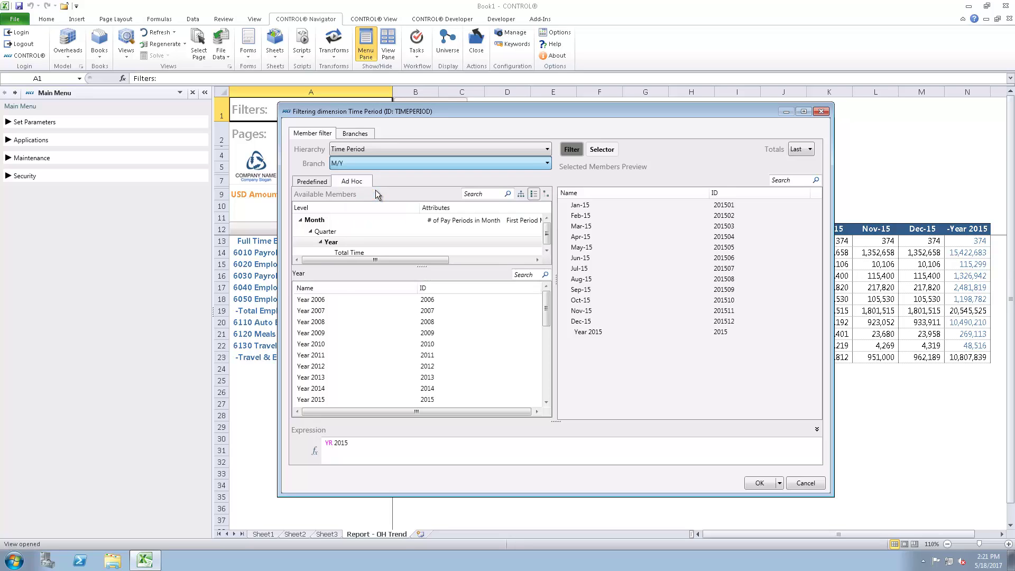
pyautogui.press('Down')
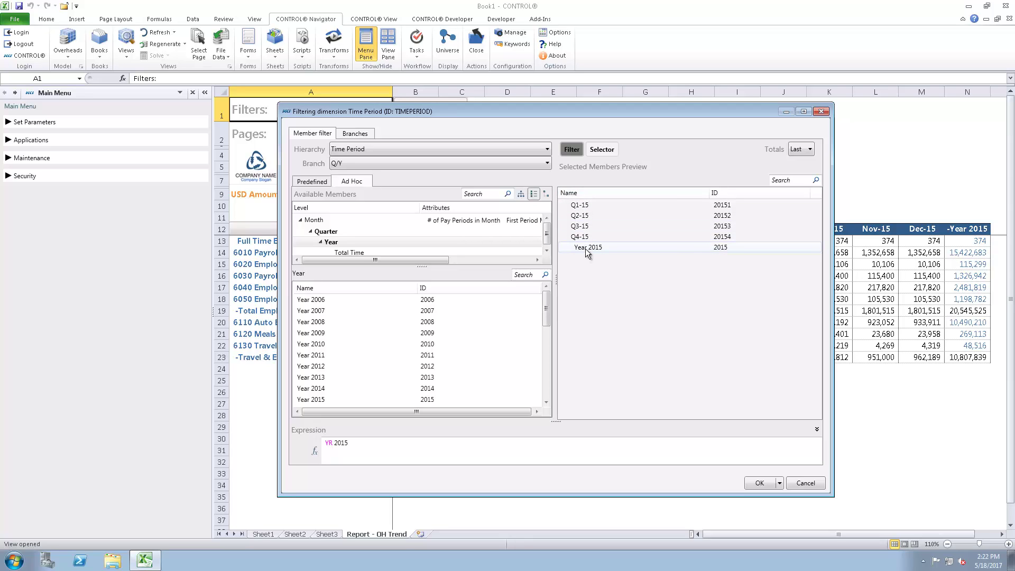
# Set the branch to Ad Hoc Branch and include the Total Time and Quarter levels.
pyautogui.click(546, 164)
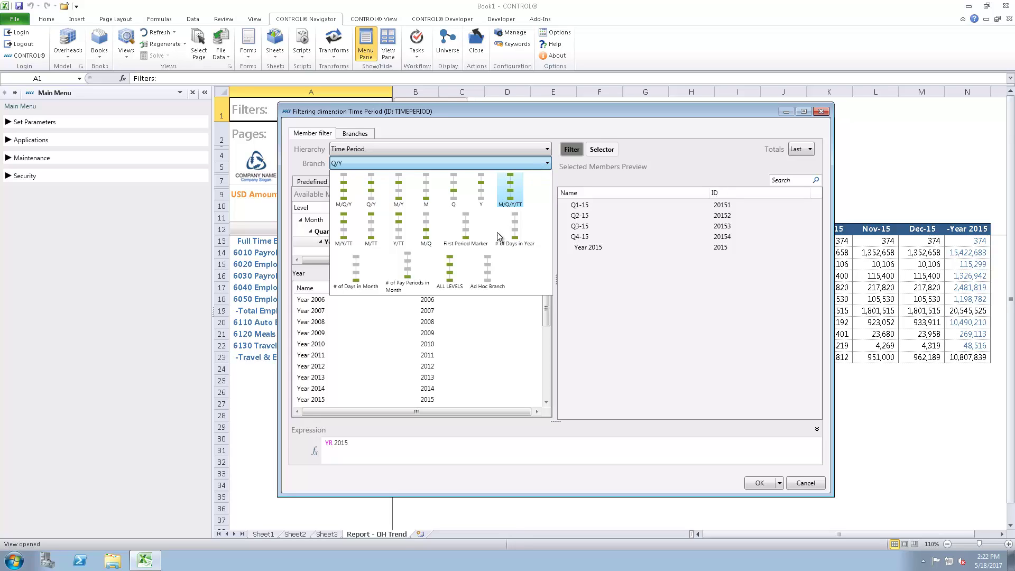
pyautogui.click(487, 269)
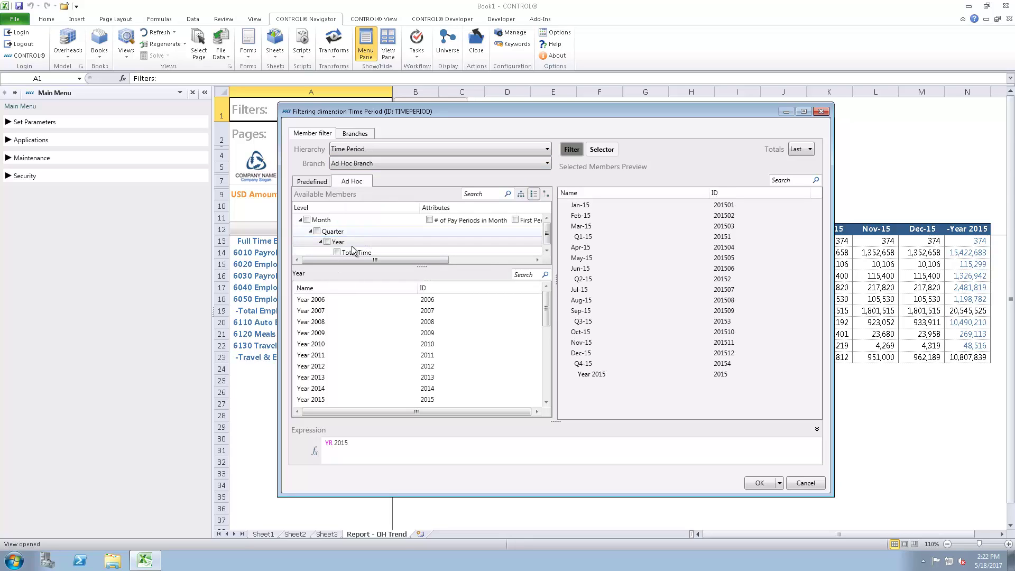
pyautogui.click(338, 252)
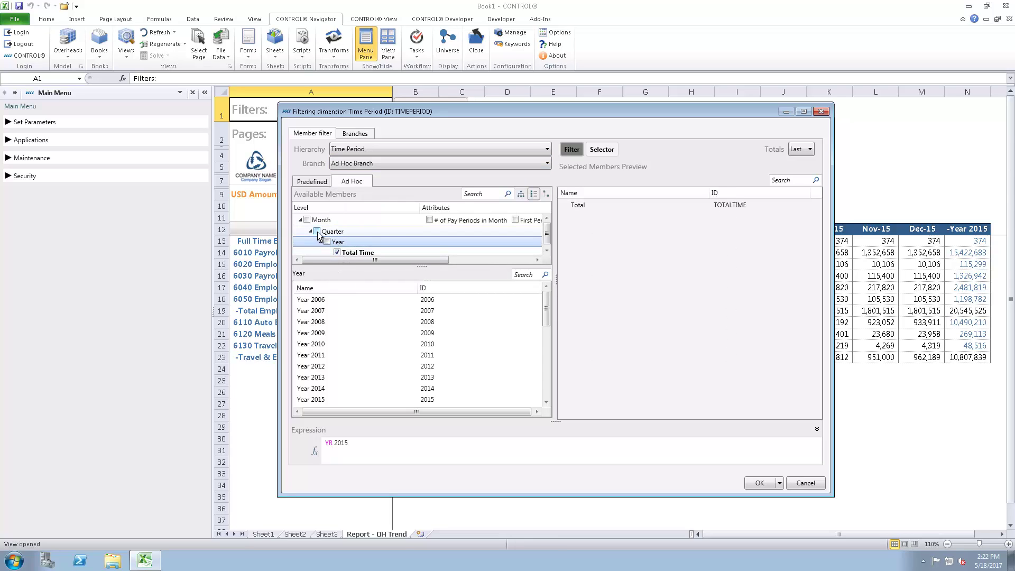
pyautogui.click(316, 231)
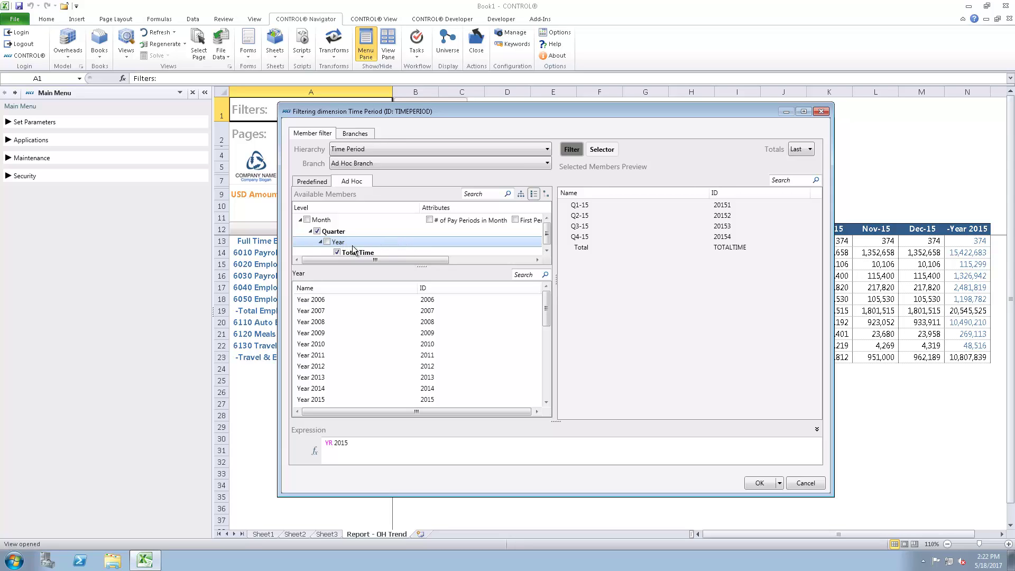
# Add Year 2016 from the available years to the filter expression.
pyautogui.click(546, 403)
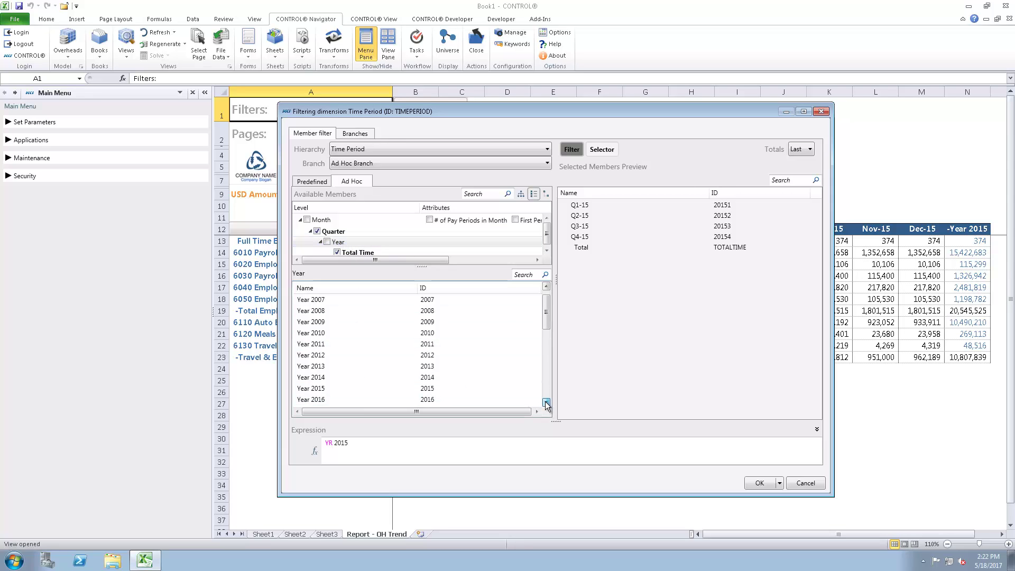
pyautogui.doubleClick(546, 403)
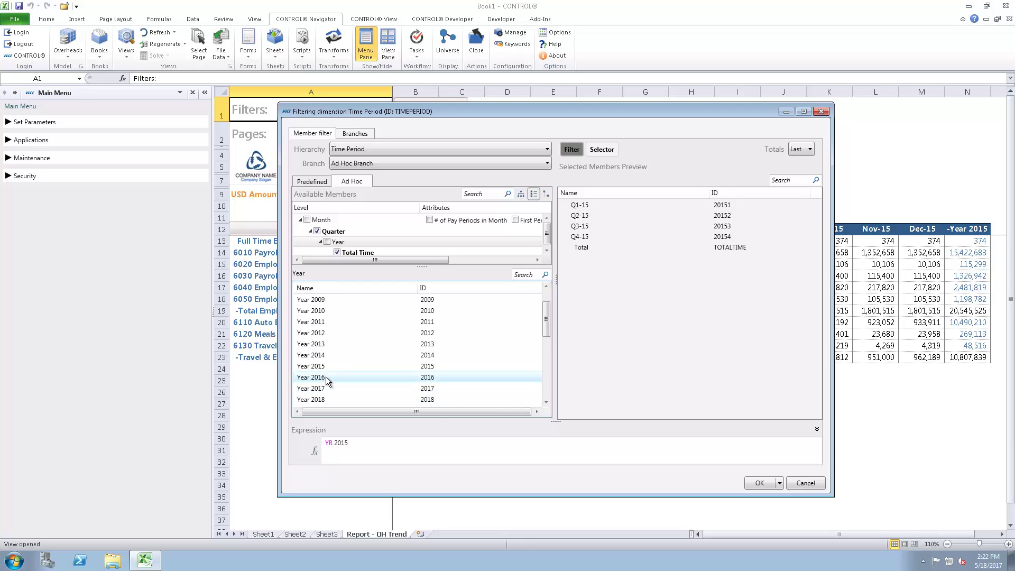
pyautogui.moveTo(353, 382); pyautogui.dragTo(373, 447)
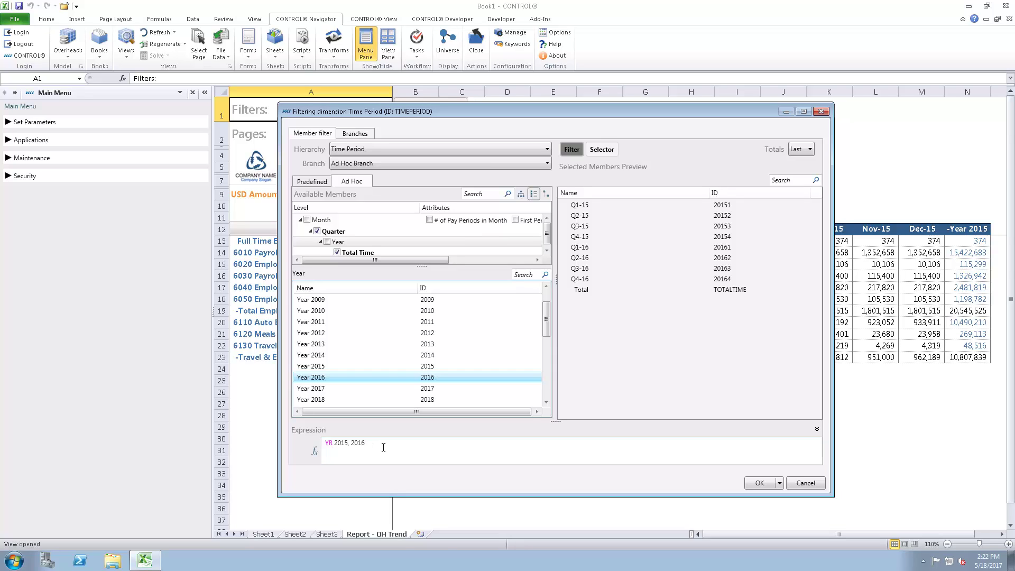
# Bring up the suggested year members at the end of the filter expression and find 2017.
pyautogui.click(389, 446)
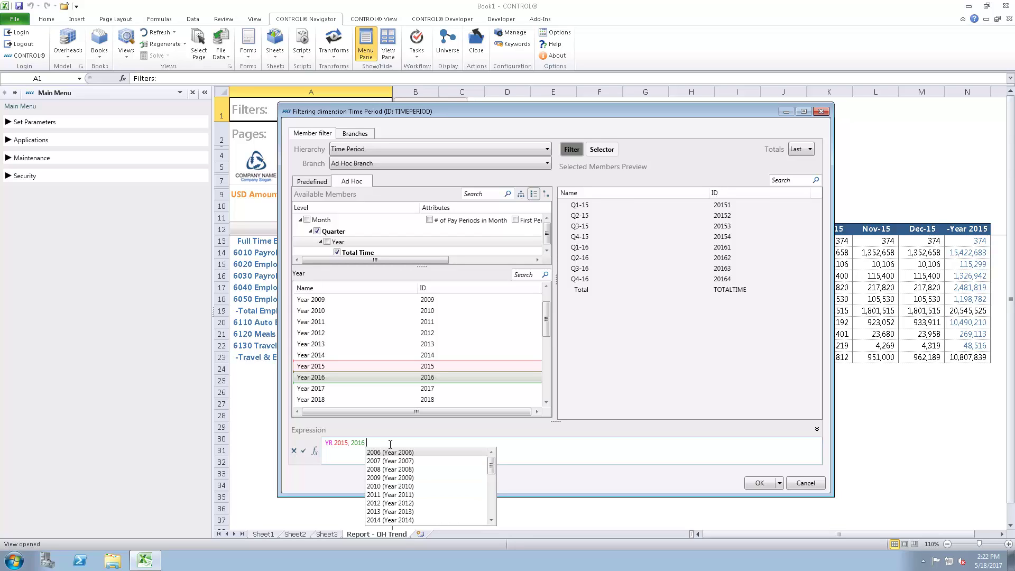
pyautogui.click(491, 521)
pyautogui.click(491, 520)
pyautogui.click(491, 521)
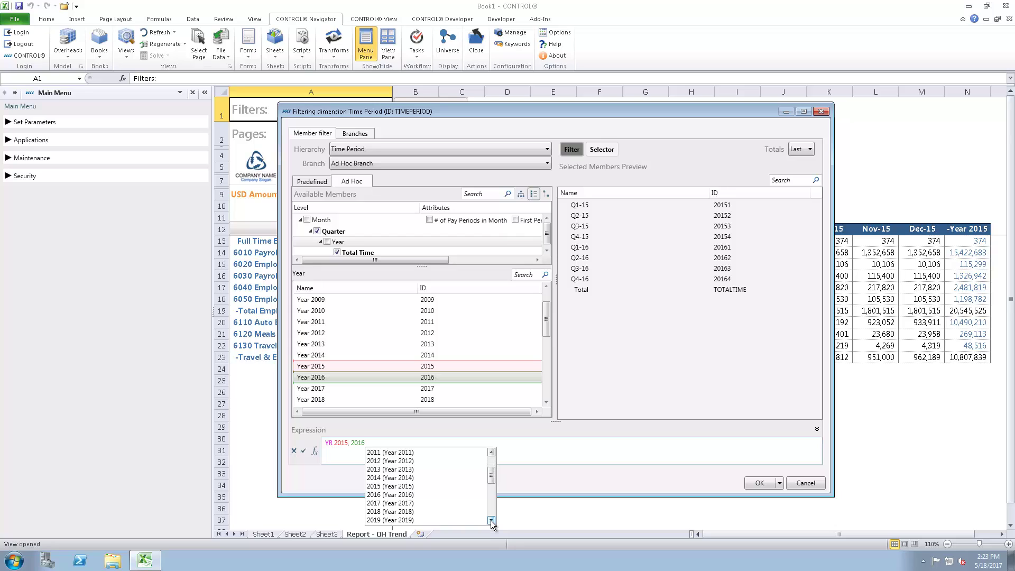
pyautogui.click(491, 521)
pyautogui.scroll(2, 379, 481)
pyautogui.scroll(-3, 387, 500)
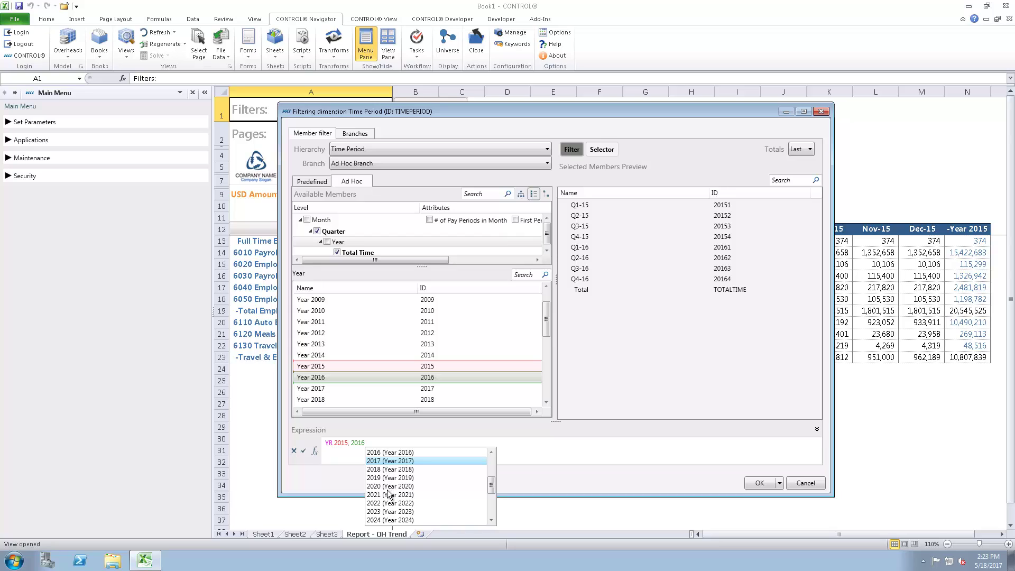
# Try selecting the range 2017 to 2020 in the suggestions, and only 2017, 2018 and 2020.
pyautogui.keyDown('shift'); pyautogui.click(390, 485); pyautogui.keyUp('shift')
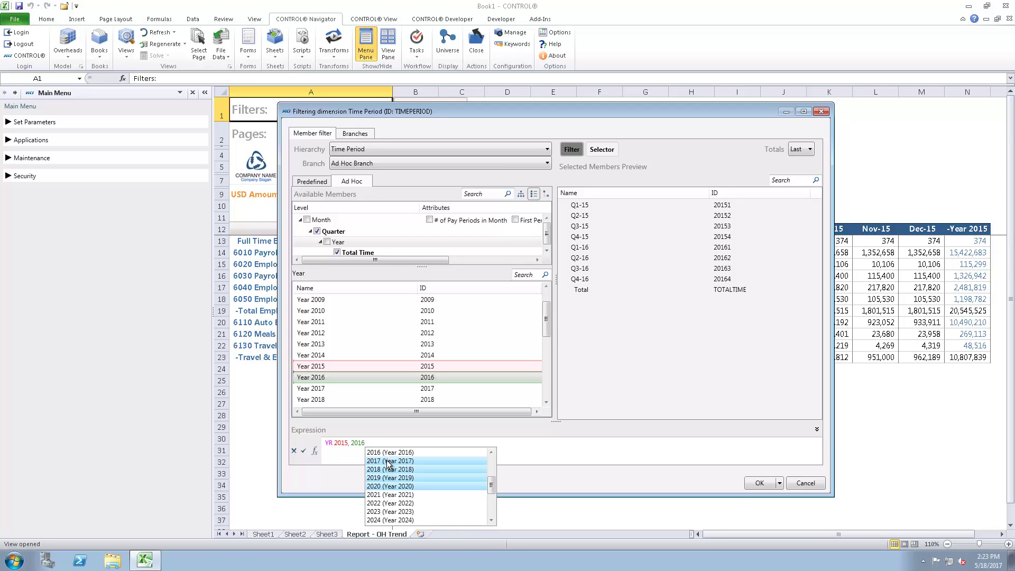
pyautogui.click(389, 464)
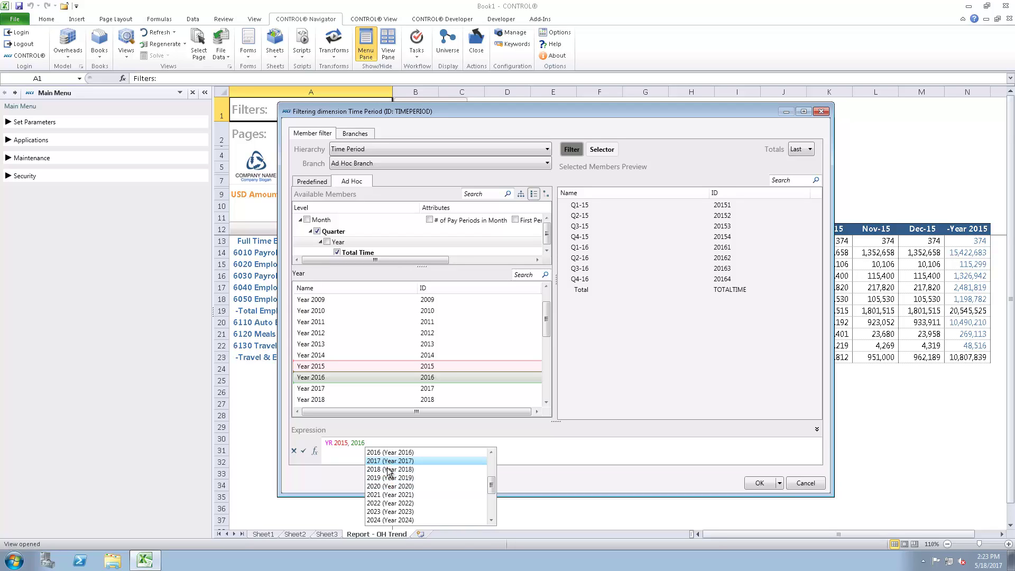
pyautogui.keyDown('ctrl'); pyautogui.click(390, 486); pyautogui.keyUp('ctrl')
pyautogui.keyDown('ctrl'); pyautogui.click(389, 469); pyautogui.keyUp('ctrl')
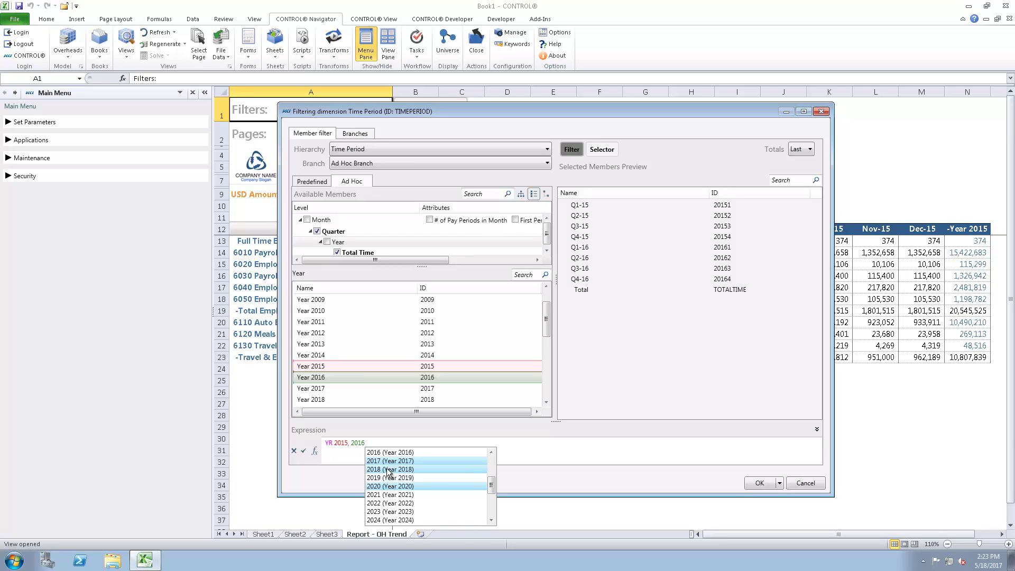
# Insert only 2017 from the suggested years into the filter expression and apply it.
pyautogui.click(388, 462)
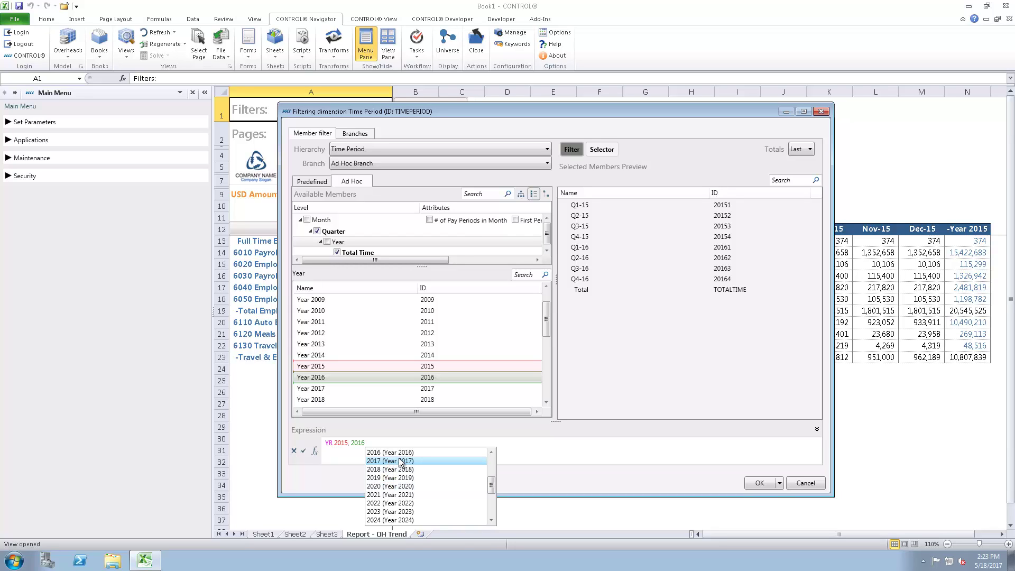
pyautogui.doubleClick(400, 461)
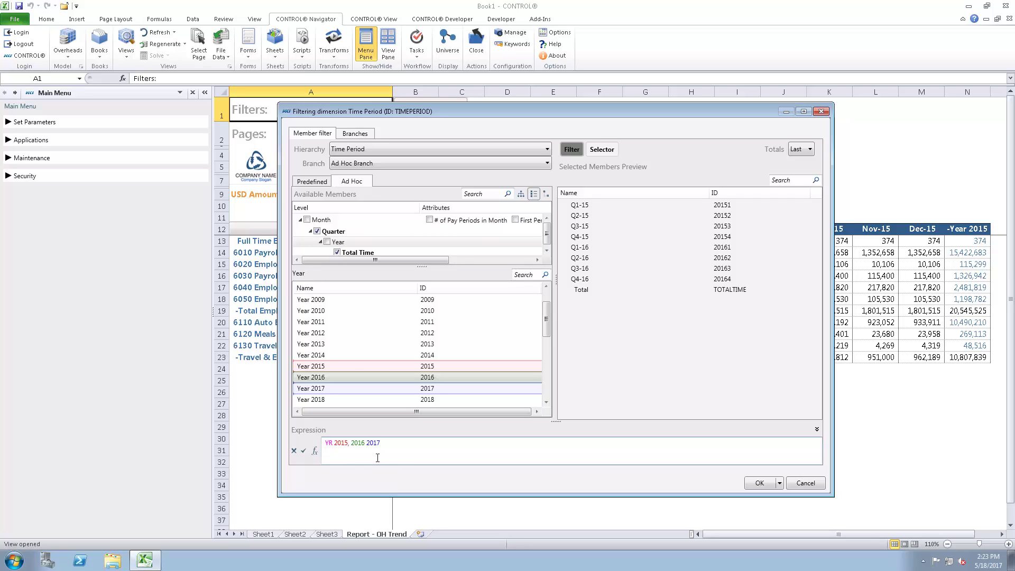
pyautogui.press('Return')
pyautogui.click(304, 451)
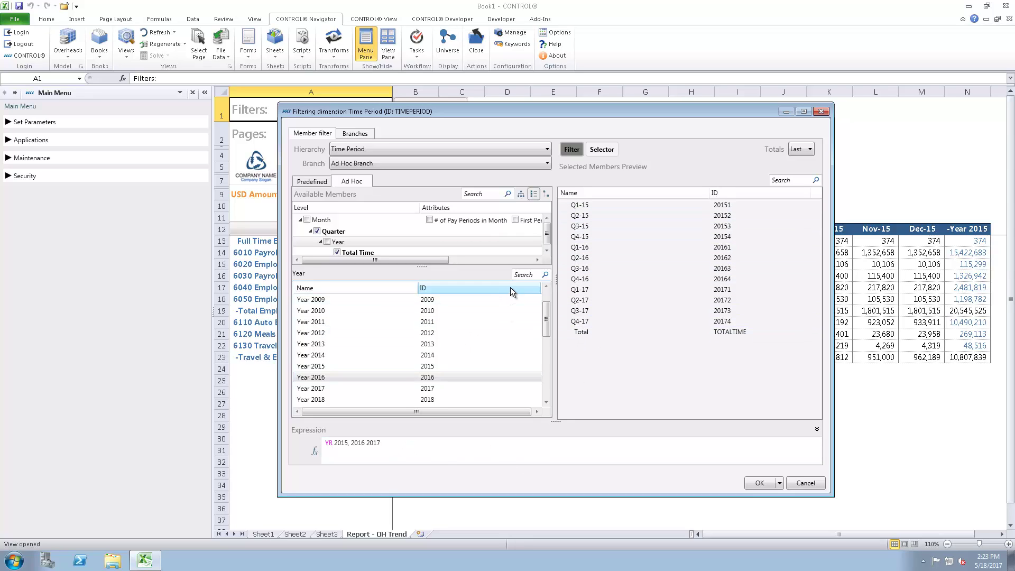
# Search the Year members for 2020, select the match and clear the search.
pyautogui.click(517, 275)
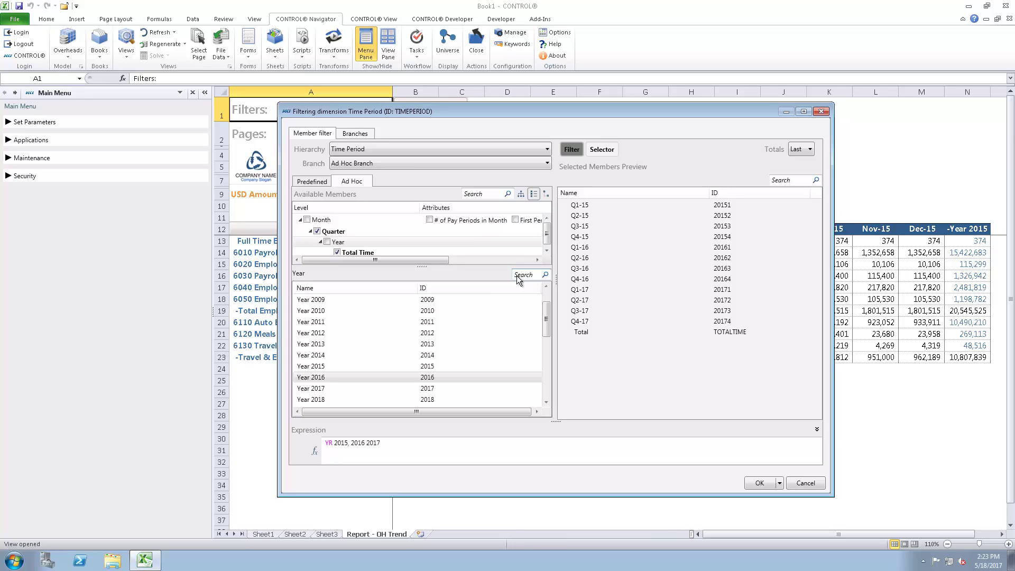
pyautogui.write('2020')
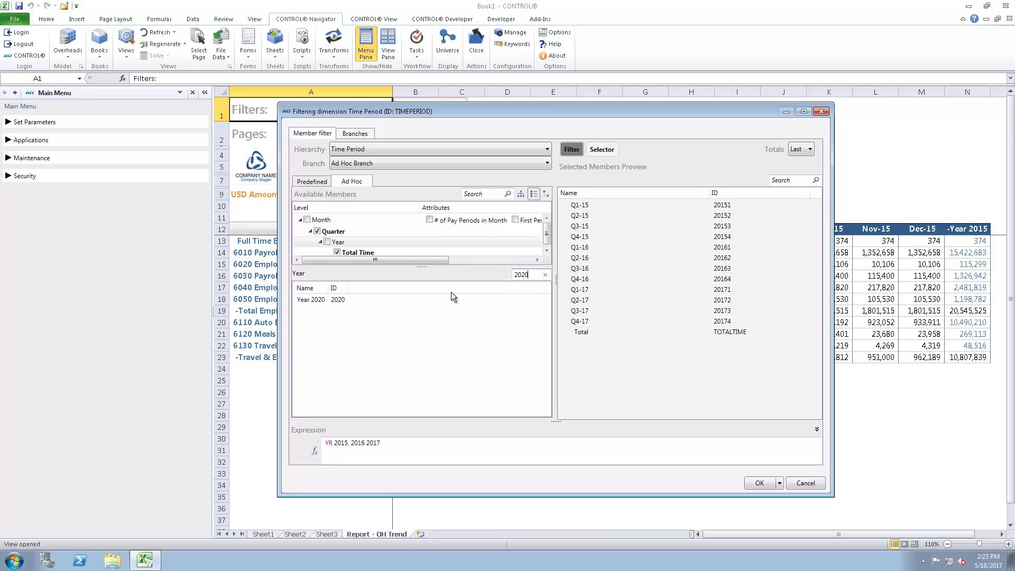
pyautogui.click(312, 300)
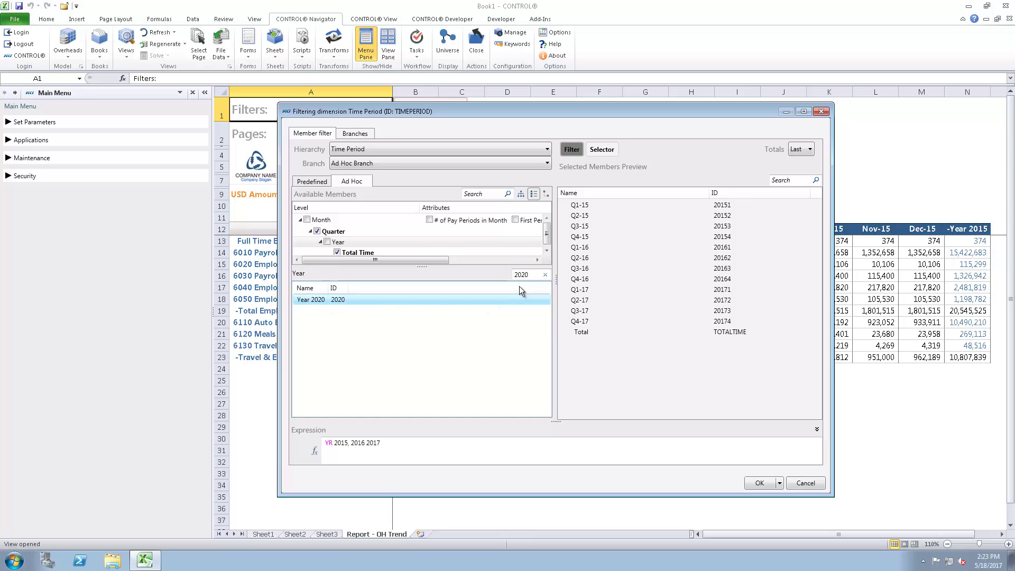
pyautogui.click(545, 277)
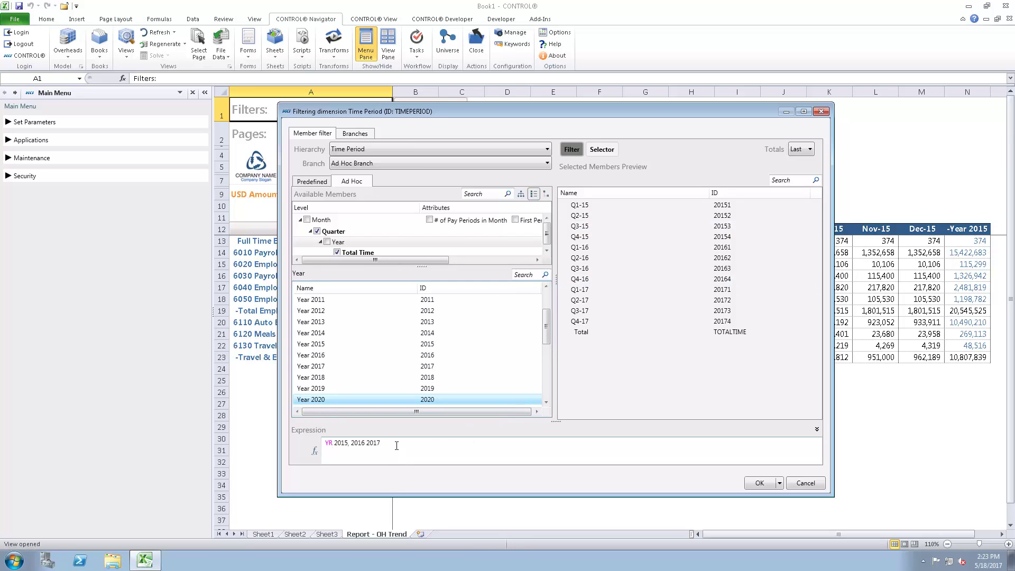
# Append an exclusion on the quarter level, "and not QTR", to the end of the filter expression.
pyautogui.click(421, 445)
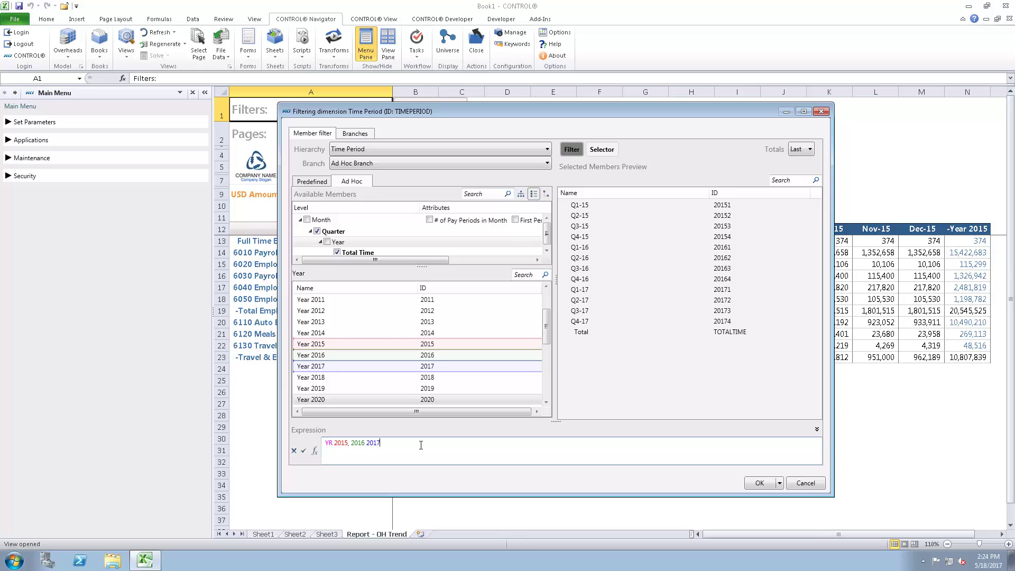
pyautogui.hotkey('ctrl', 'space')
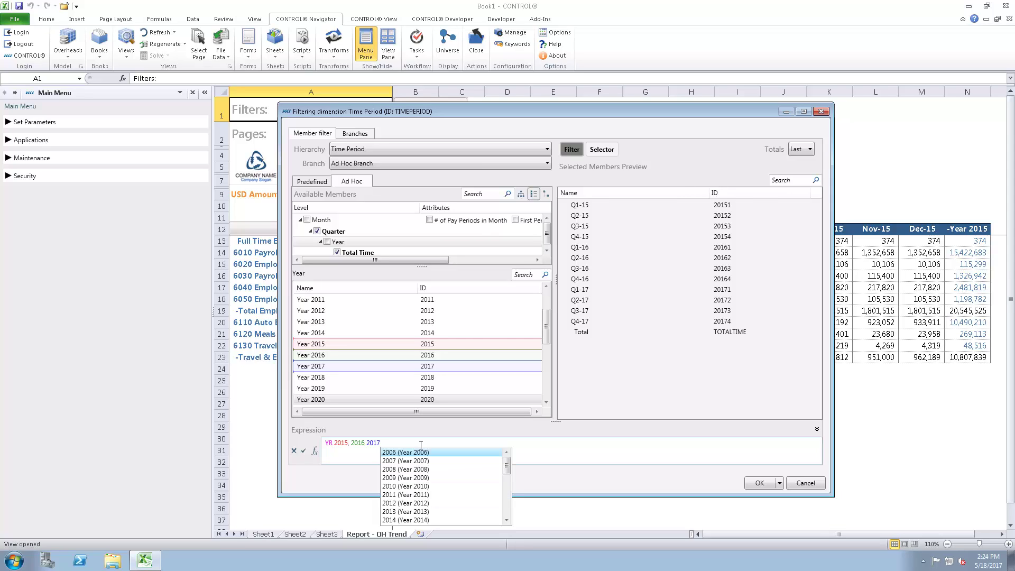
pyautogui.write('and not')
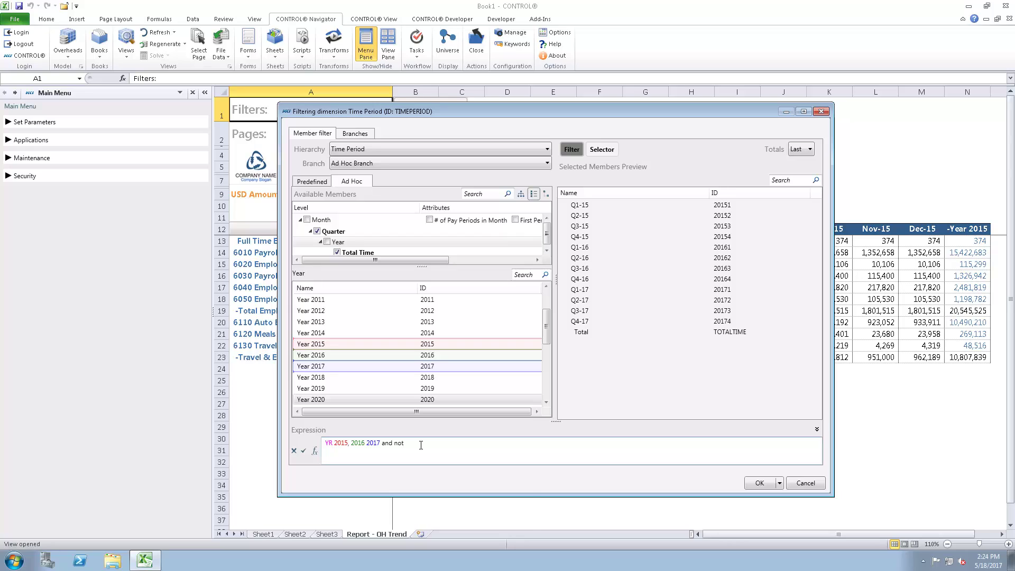
pyautogui.hotkey('ctrl', 'space')
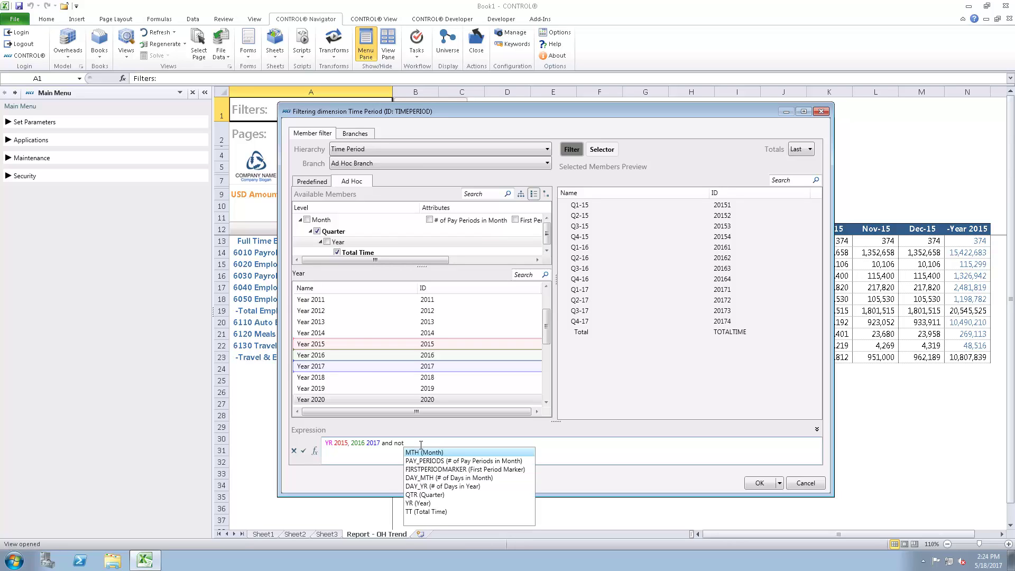
pyautogui.press('Down')
pyautogui.press('Down')
pyautogui.press('Down')
pyautogui.press('Down')
pyautogui.press('Down')
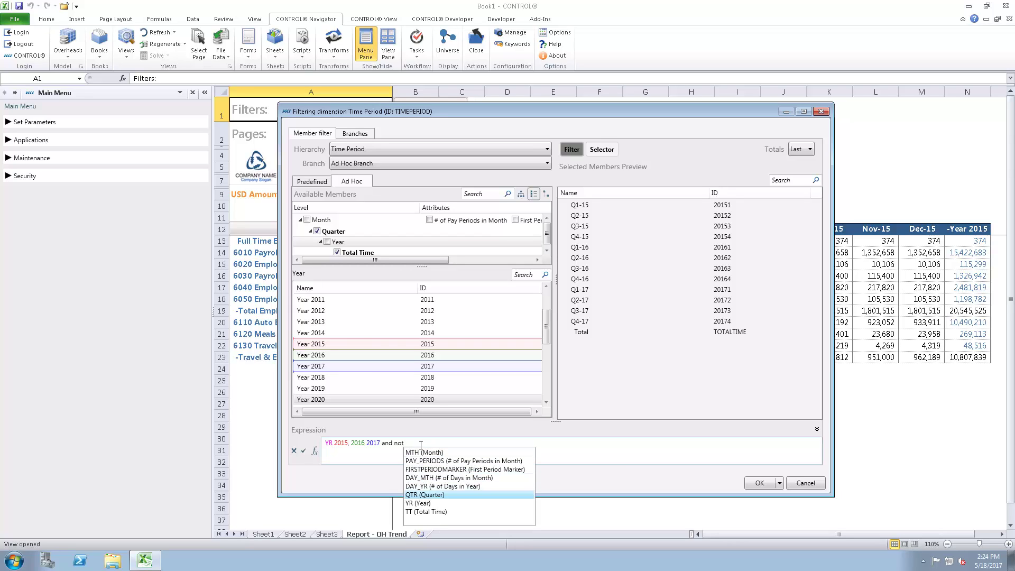
pyautogui.press('Return')
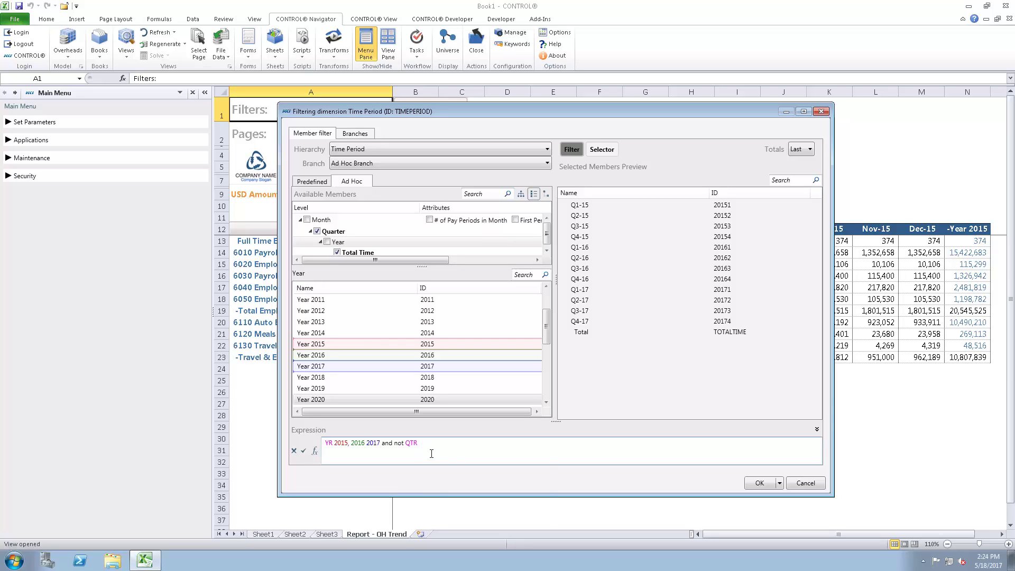
# Choose 20151 (Q1-15) as the excluded quarter and apply the expression.
pyautogui.hotkey('ctrl', 'space')
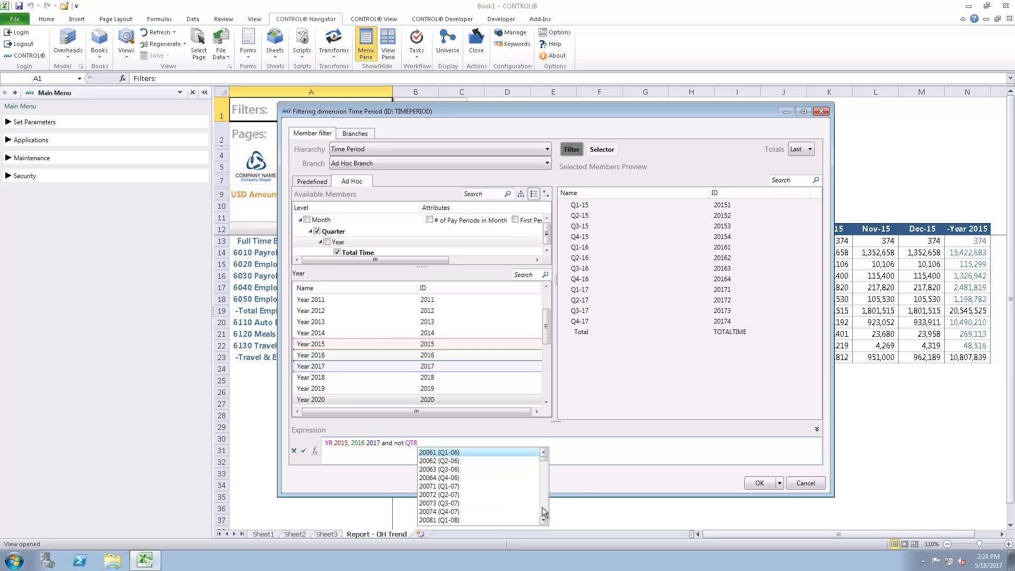
pyautogui.scroll(-12, 543, 506)
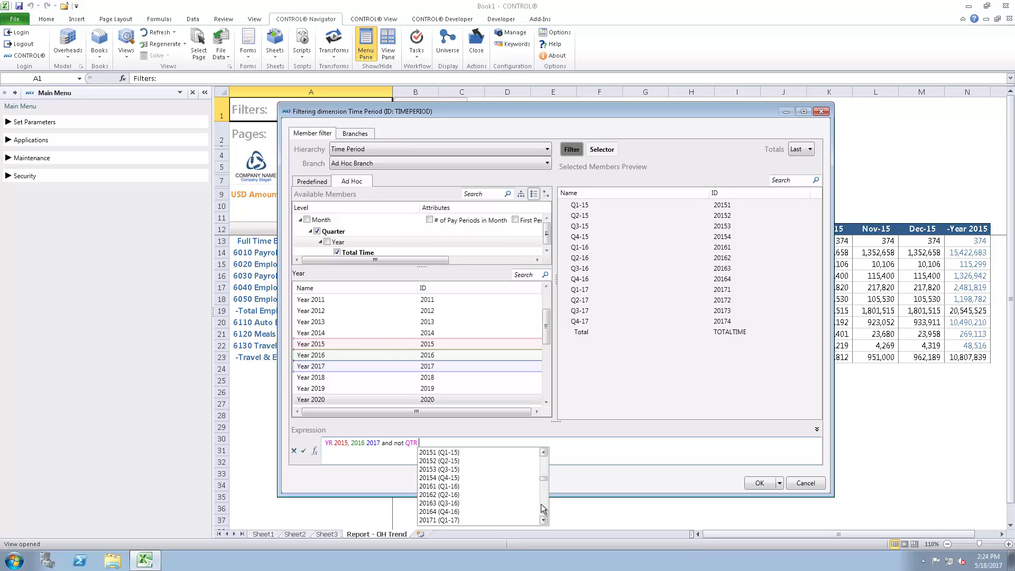
pyautogui.click(446, 453)
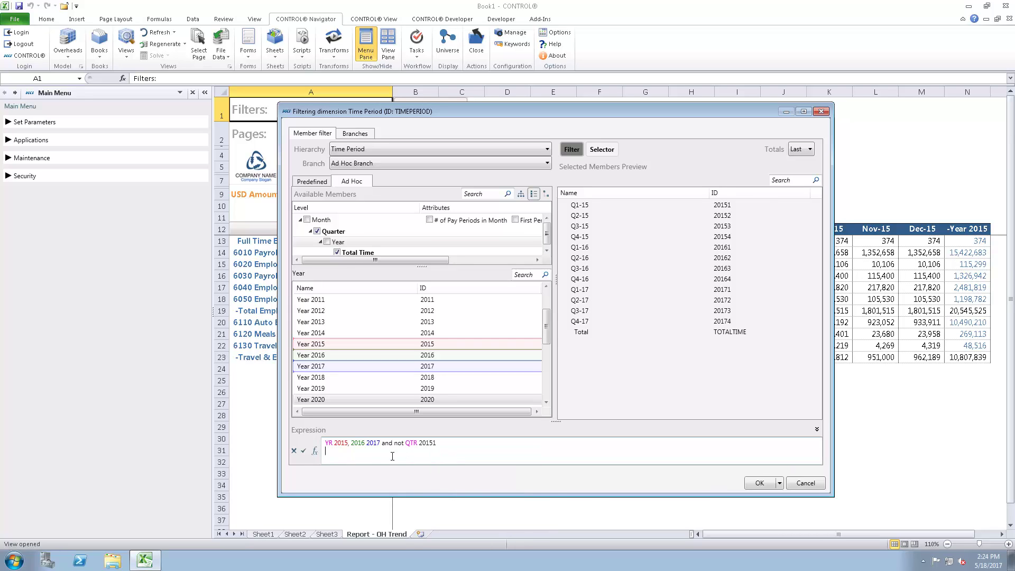
pyautogui.click(303, 452)
pyautogui.click(303, 451)
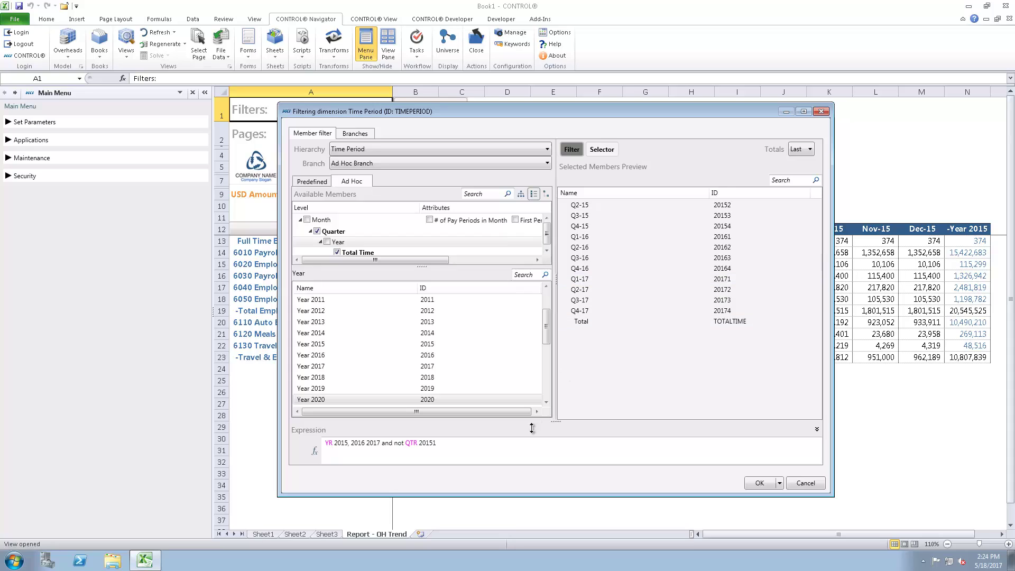
# Exclude every year's first quarter with the wildcard *1, replace it with ????1, and apply each version of the expression.
pyautogui.click(434, 442)
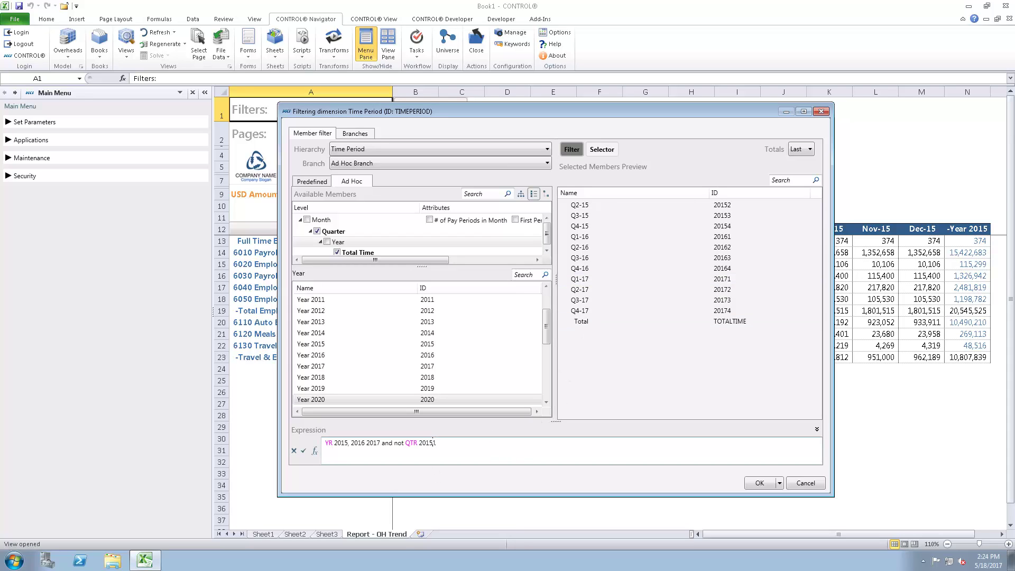
pyautogui.write('1')
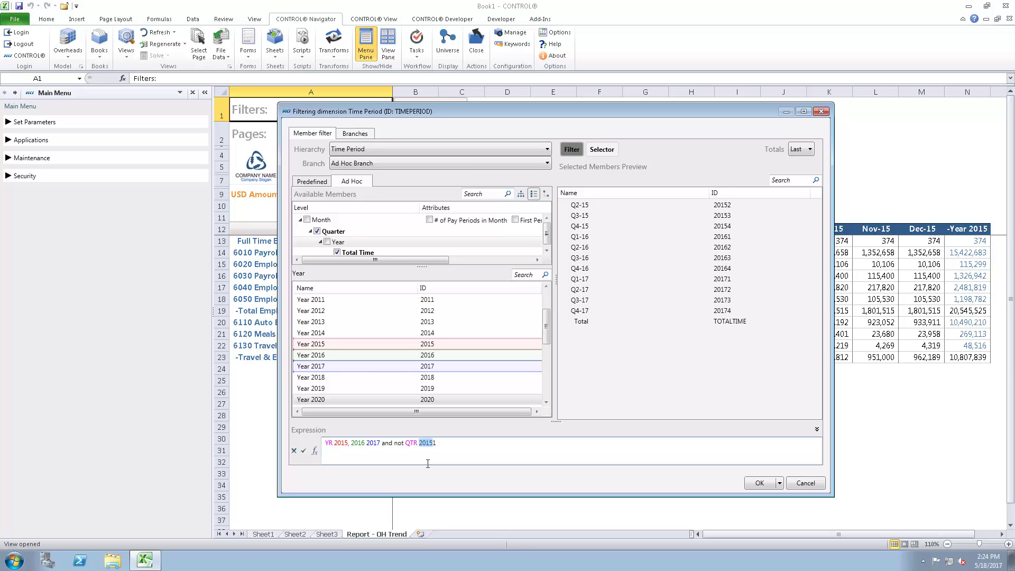
pyautogui.write('*')
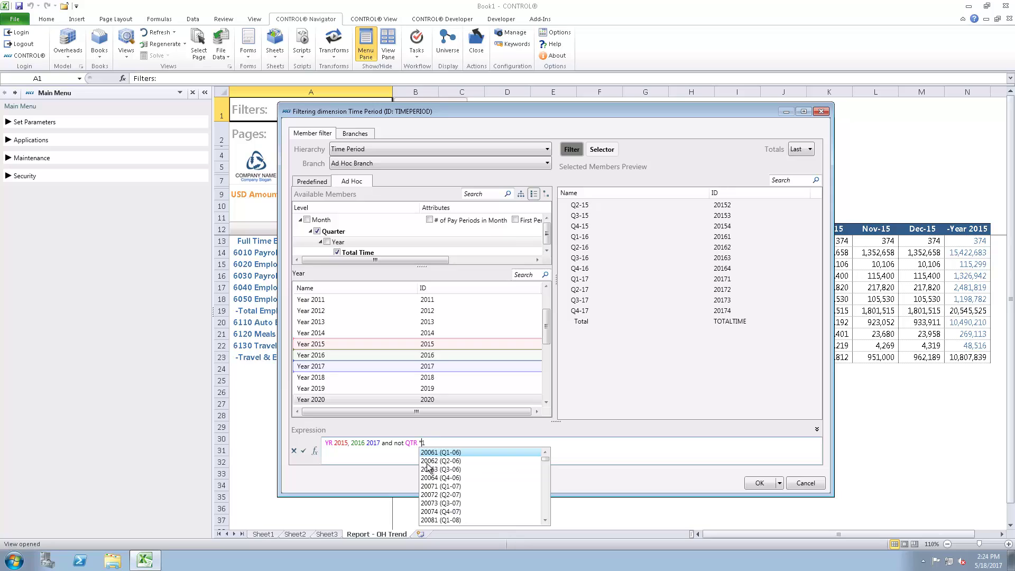
pyautogui.click(305, 451)
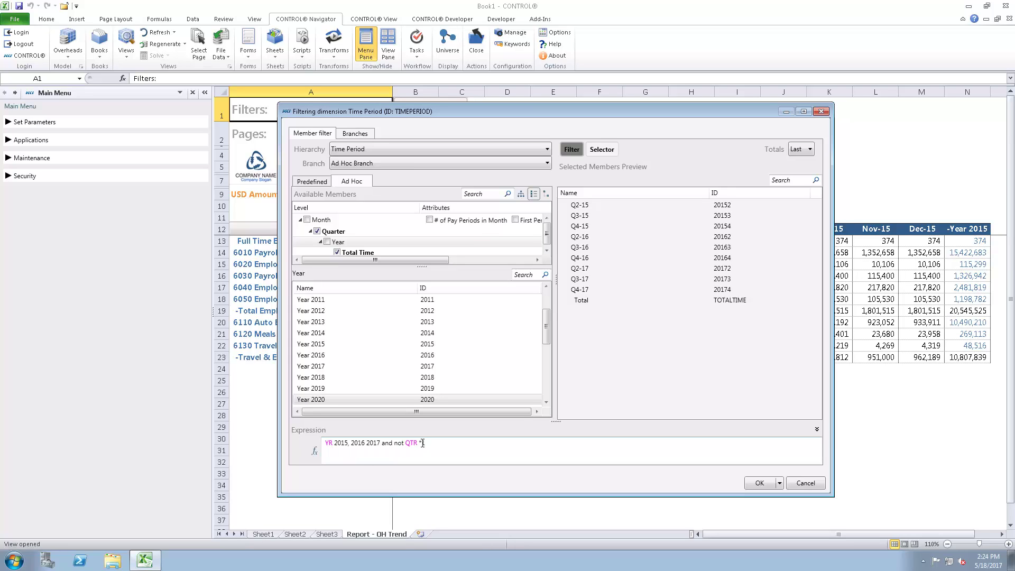
pyautogui.click(424, 443)
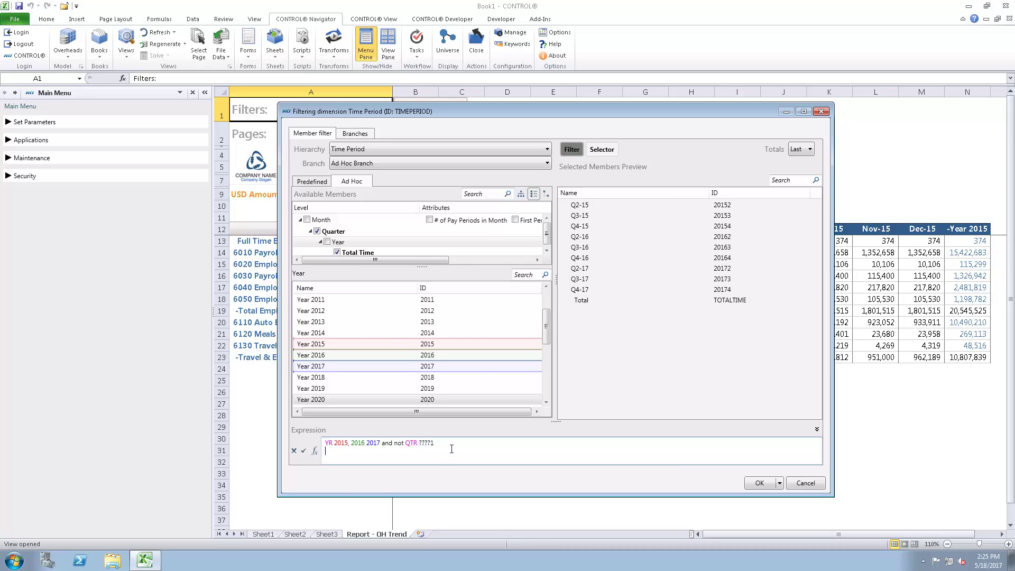
pyautogui.click(372, 241)
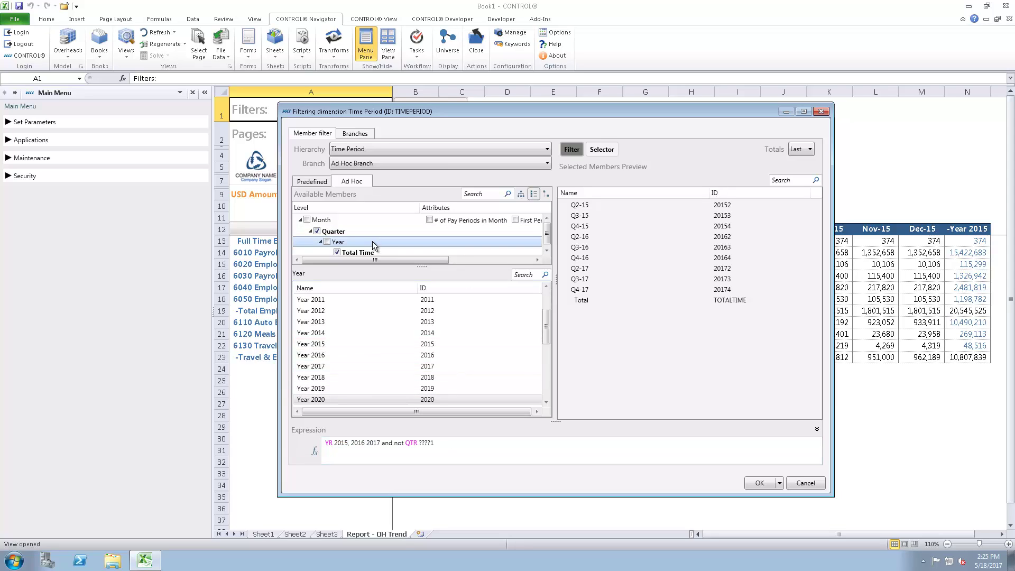
# Replace the filter expression with the Year members 2015 through 2016, and cancel the Time Period filter.
pyautogui.click(321, 344)
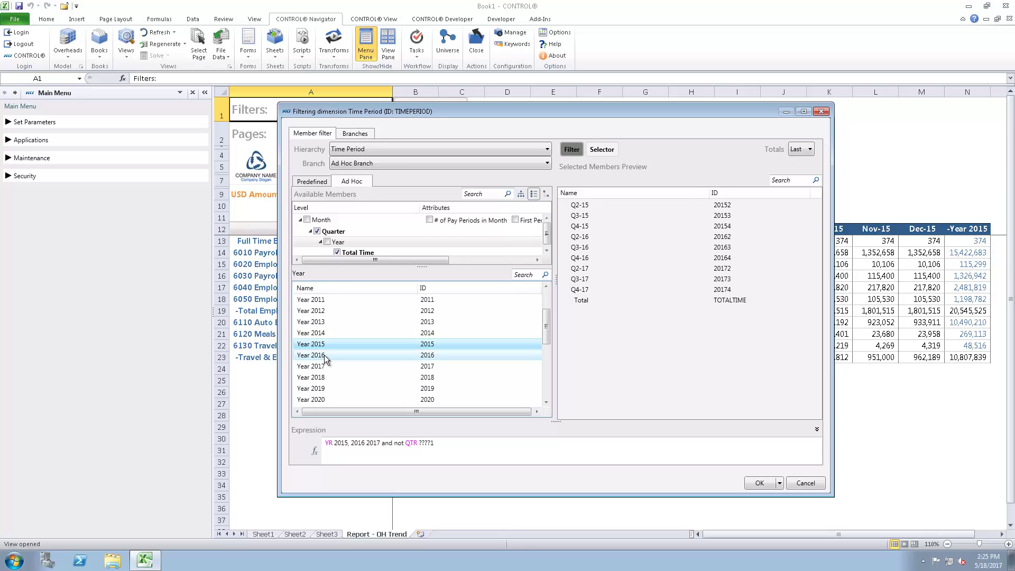
pyautogui.moveTo(343, 359); pyautogui.dragTo(464, 447)
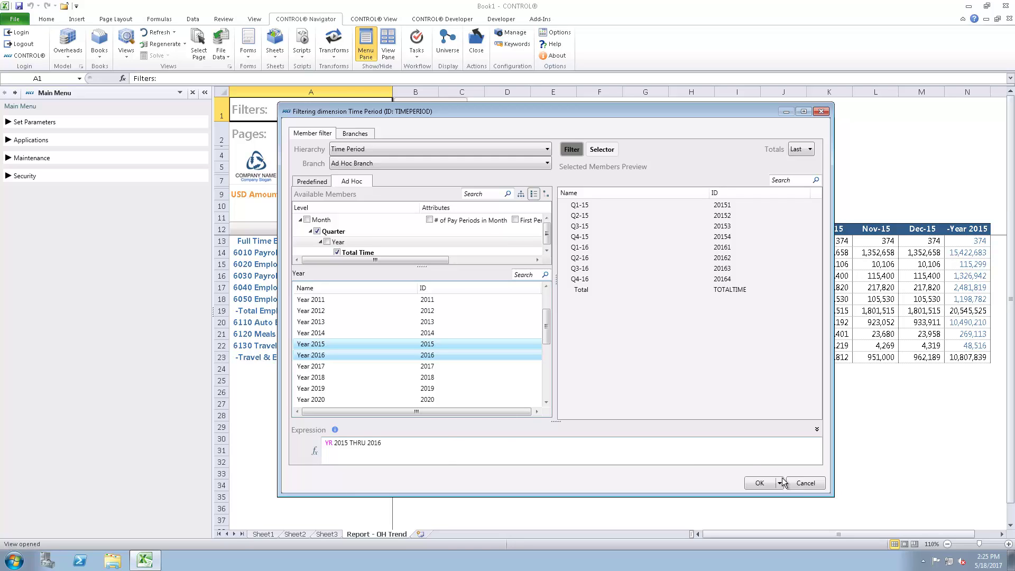
pyautogui.click(804, 482)
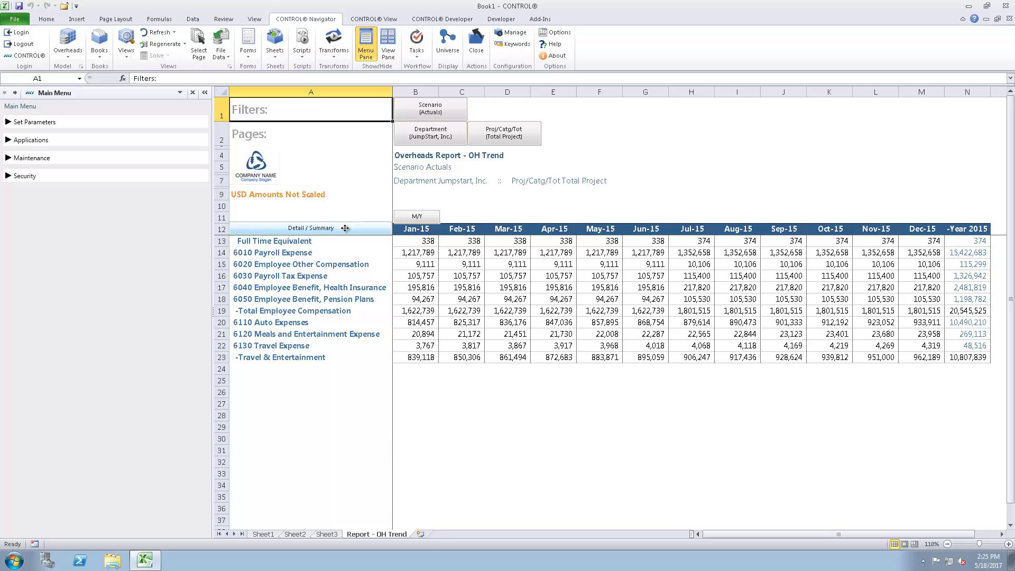
# Open the Detail / Summary member filter in Selector mode and move Auto Expenses below Travel Expense in the selected members.
pyautogui.click(345, 227)
pyautogui.click(372, 235)
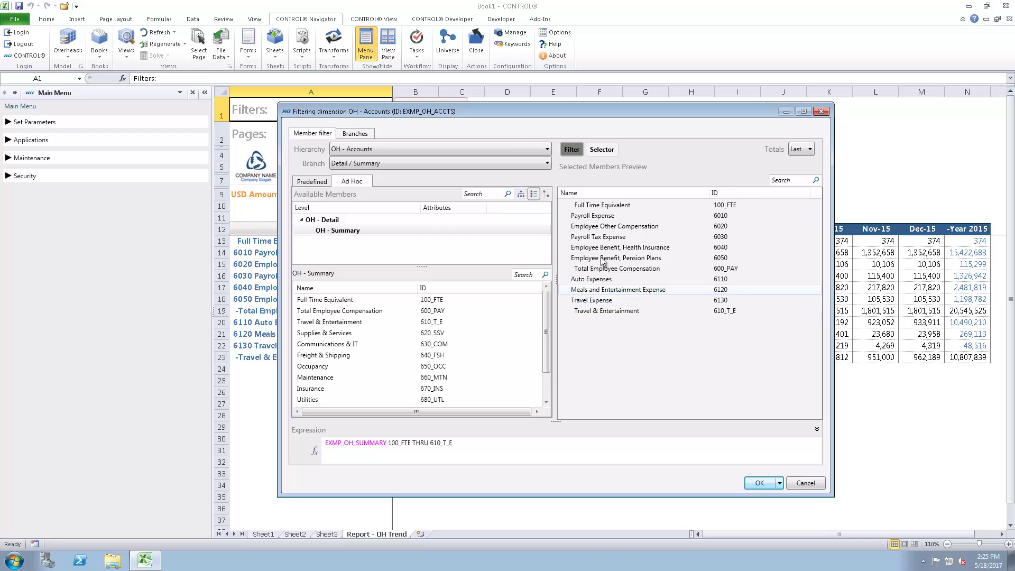
pyautogui.click(606, 150)
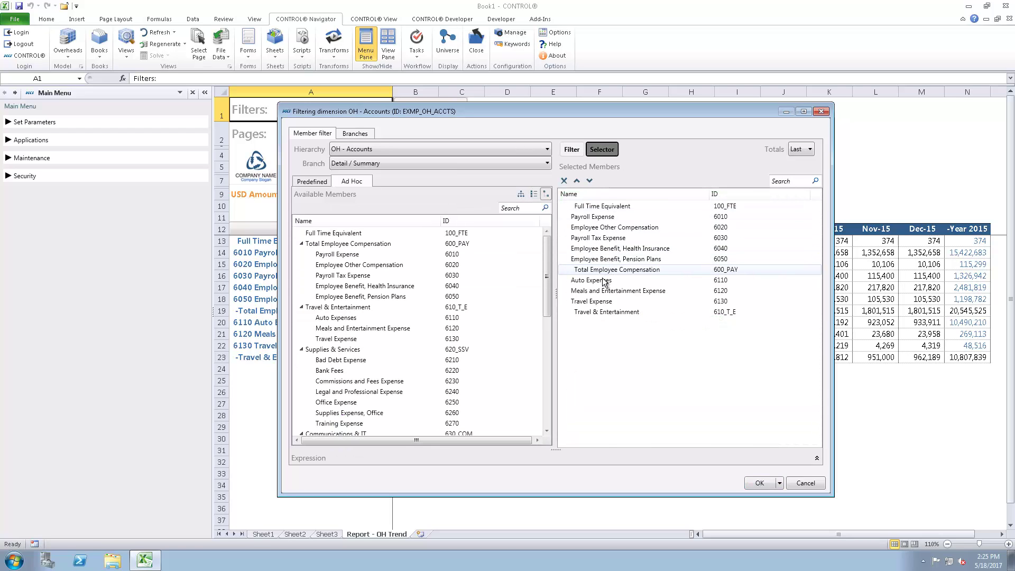
pyautogui.moveTo(598, 281); pyautogui.dragTo(600, 307)
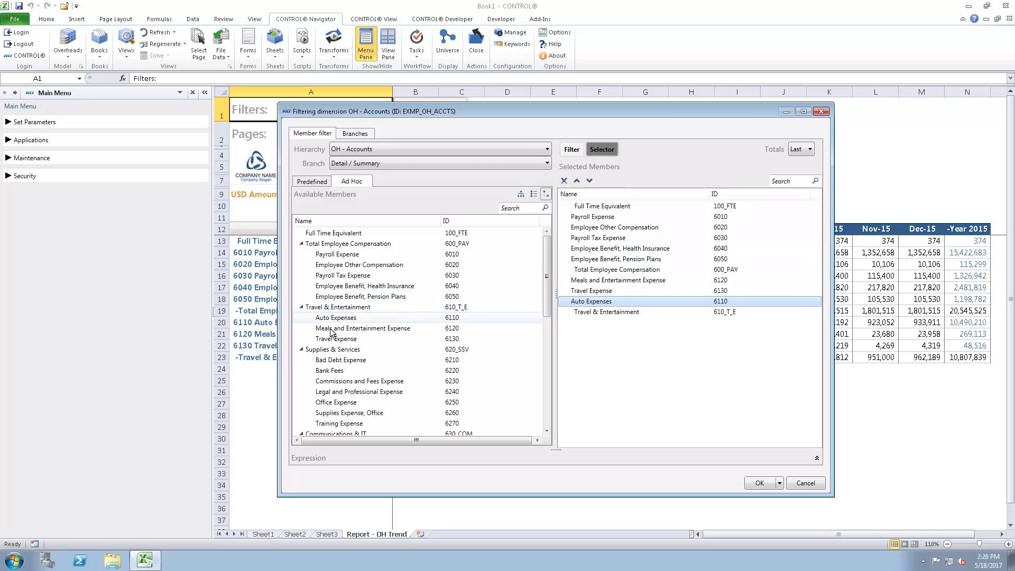
# Add Supplies & Services, Bad Debt Expense and Bank Fees after Travel & Entertainment in the selected members, and cancel the filter.
pyautogui.click(333, 350)
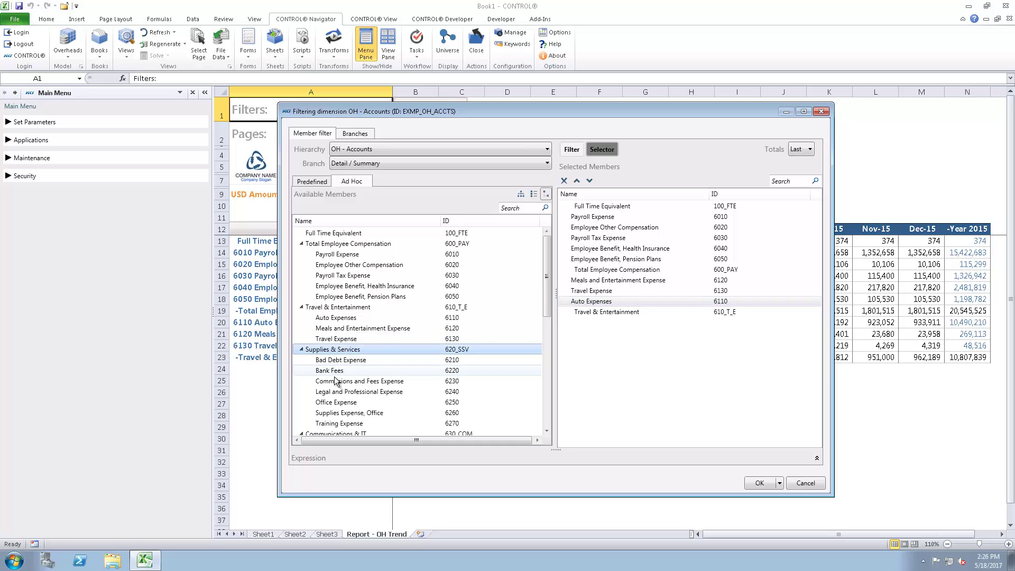
pyautogui.keyDown('shift'); pyautogui.click(334, 372); pyautogui.keyUp('shift')
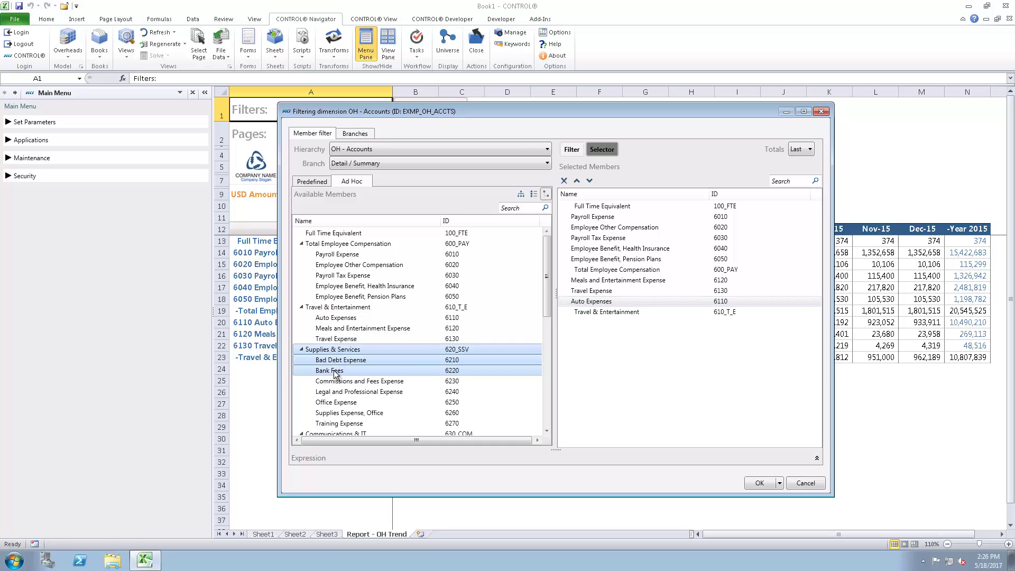
pyautogui.moveTo(336, 374); pyautogui.dragTo(608, 345)
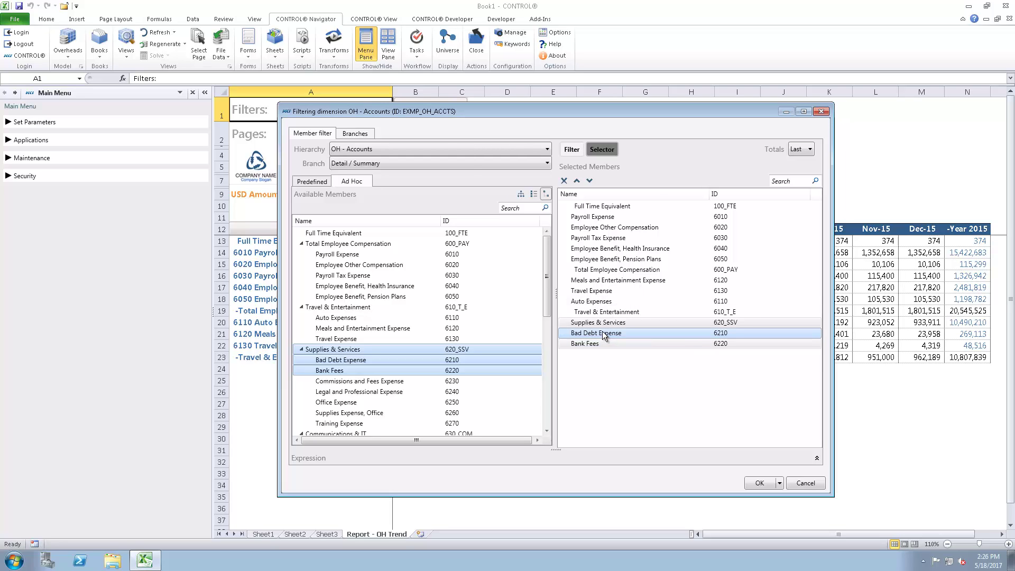
pyautogui.click(601, 326)
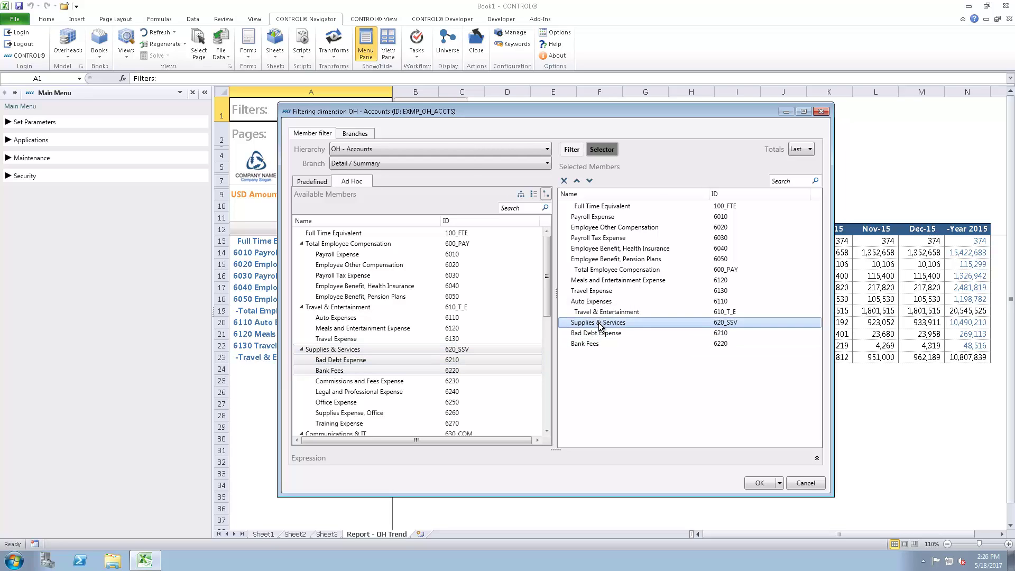
pyautogui.click(807, 482)
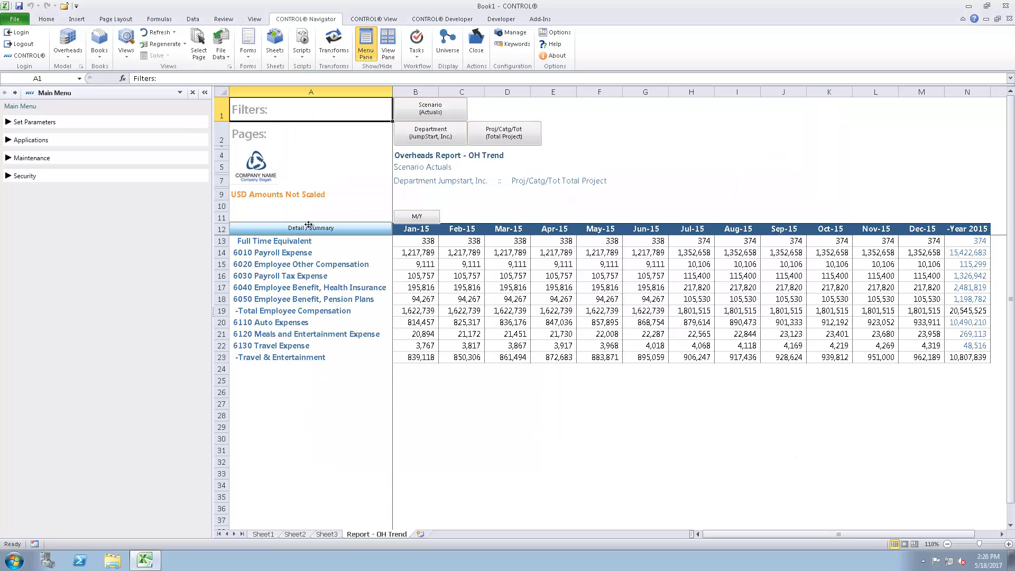
# Move Detail / Summary from the report's rows to its pages and put Department on the rows.
pyautogui.moveTo(309, 225); pyautogui.dragTo(478, 138)
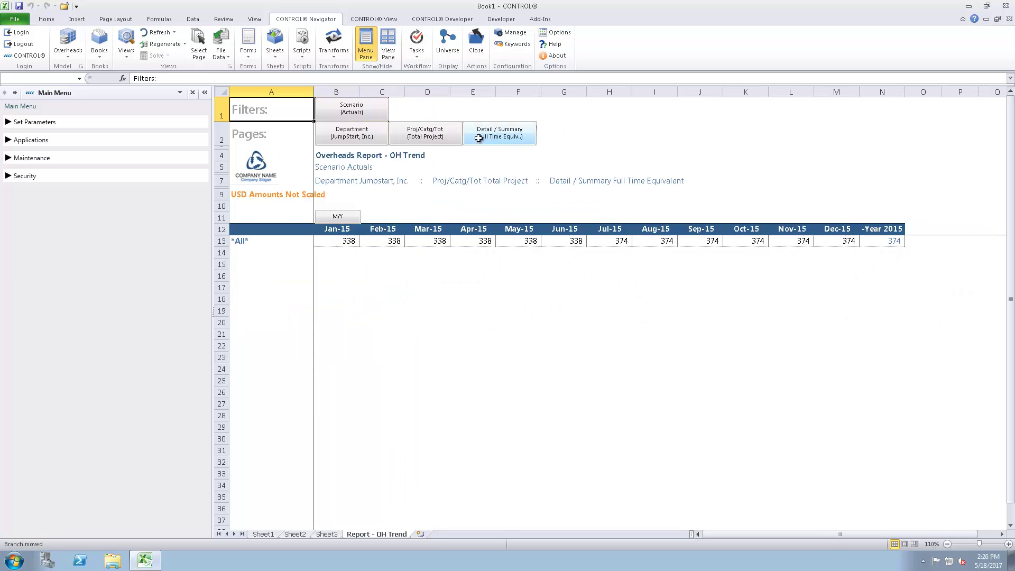
pyautogui.moveTo(344, 138); pyautogui.dragTo(280, 227)
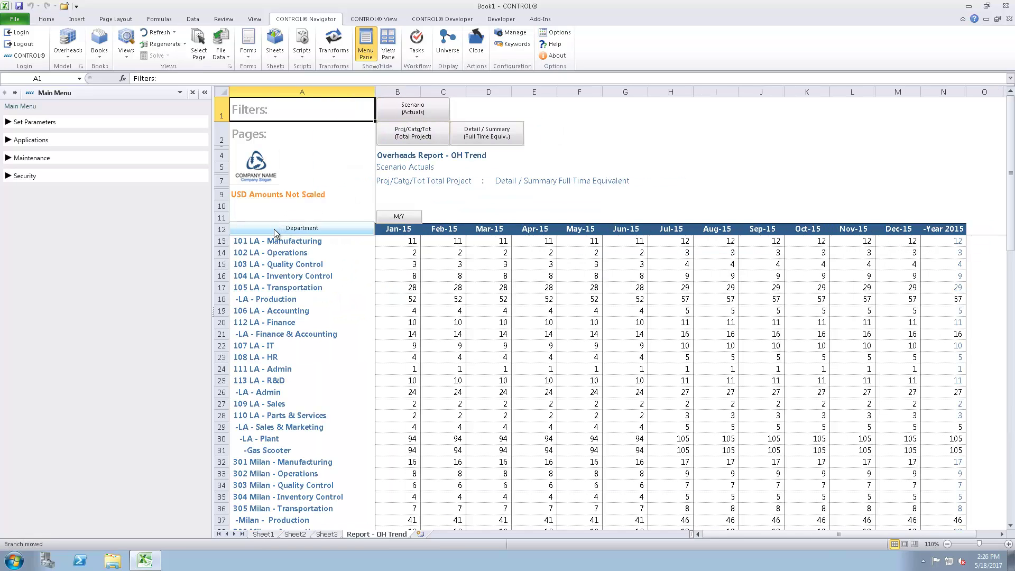
# Open the Department dimension's member filter and list the members of its Division and Function levels.
pyautogui.rightClick(274, 229)
pyautogui.click(310, 236)
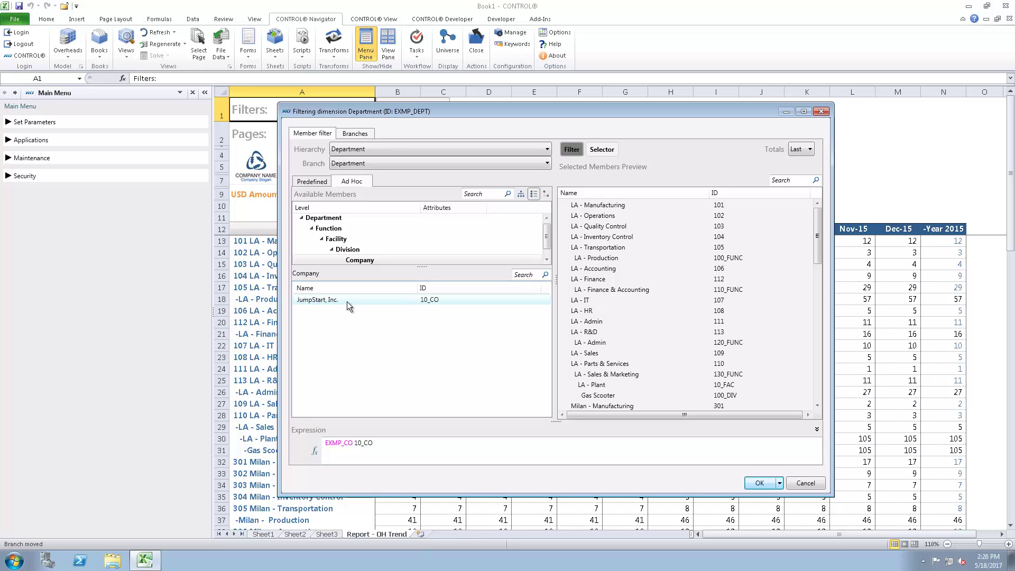
pyautogui.click(368, 251)
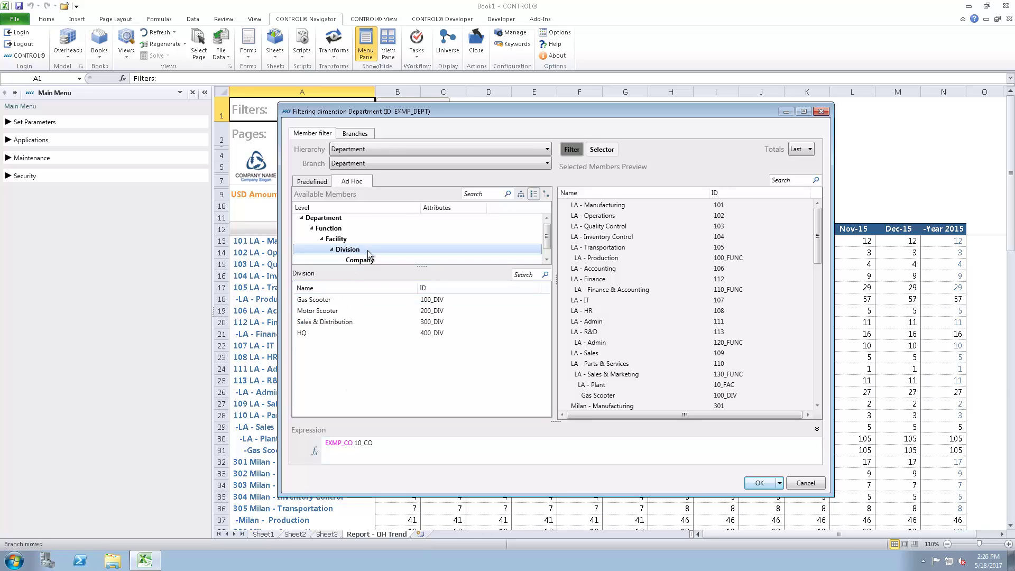
pyautogui.click(338, 228)
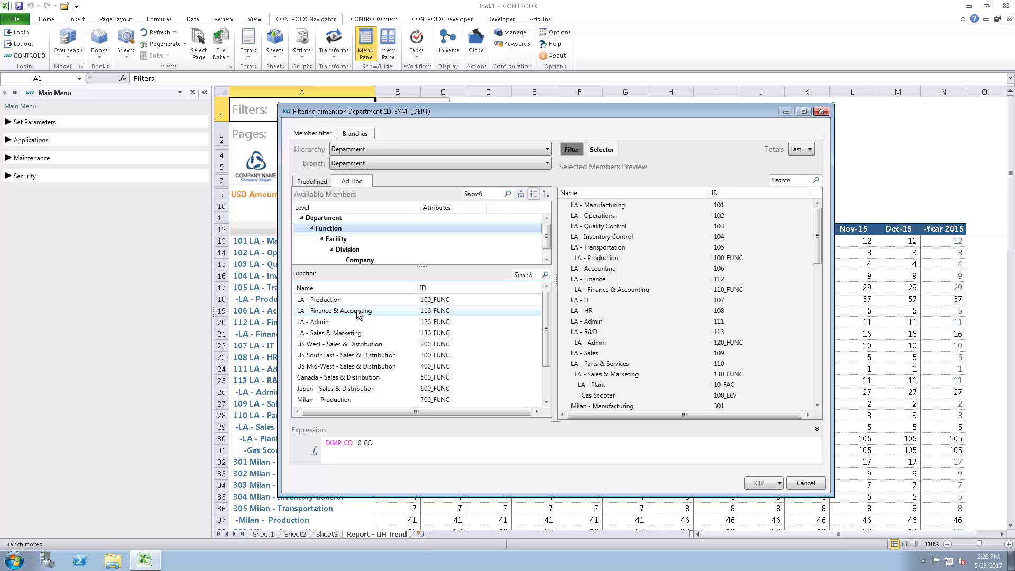
# In the Expression Editor, add an And condition on Division equal to 100_DIV (Gas Scooter) and 200_DIV (Motor Scooter).
pyautogui.click(314, 452)
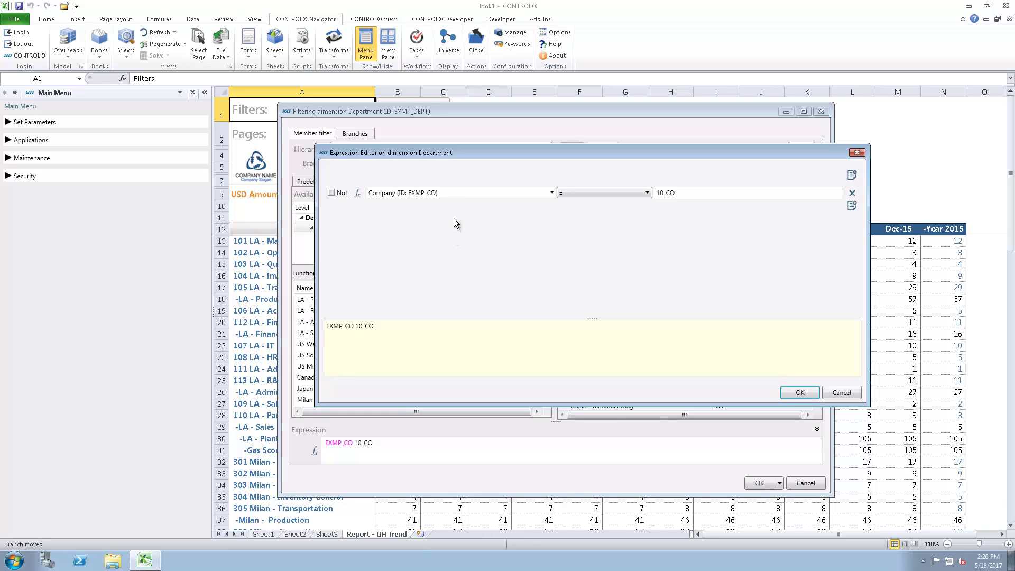
pyautogui.click(851, 207)
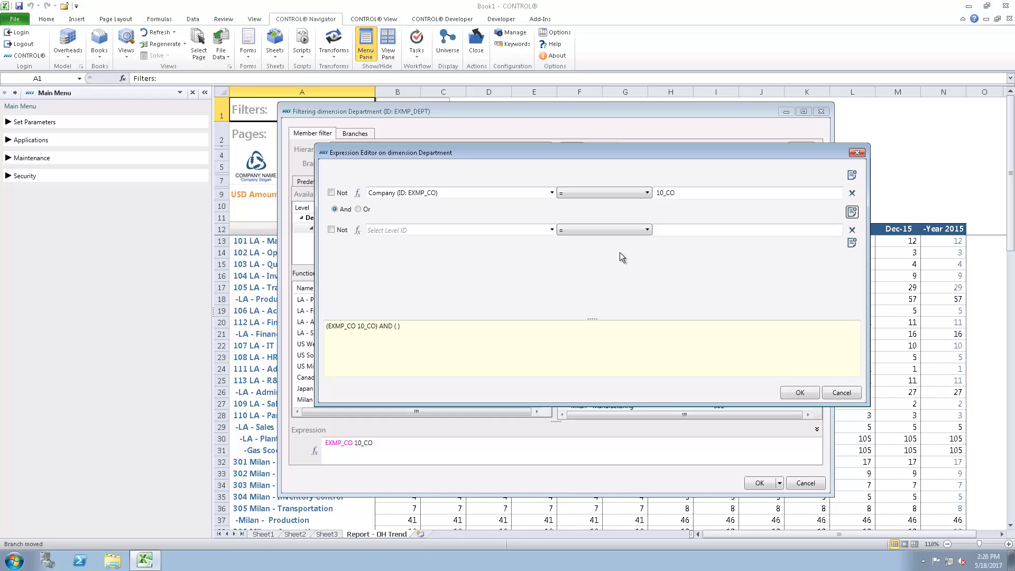
pyautogui.click(552, 229)
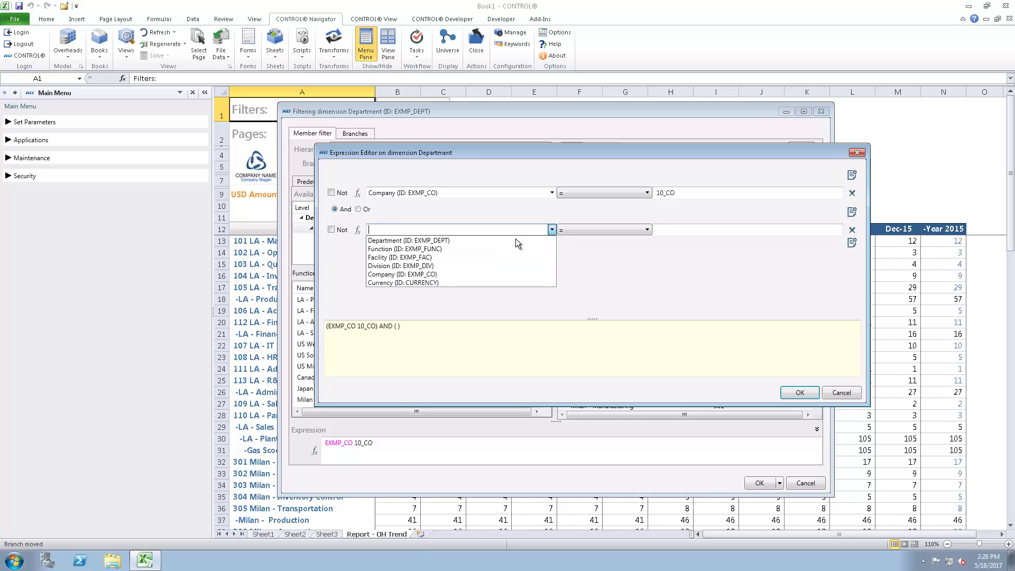
pyautogui.click(436, 265)
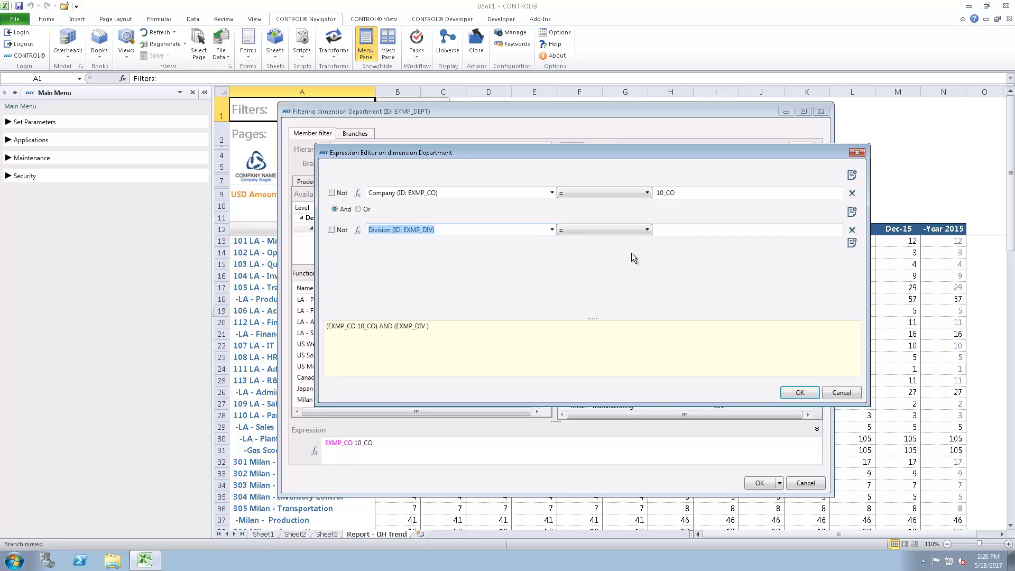
pyautogui.click(834, 228)
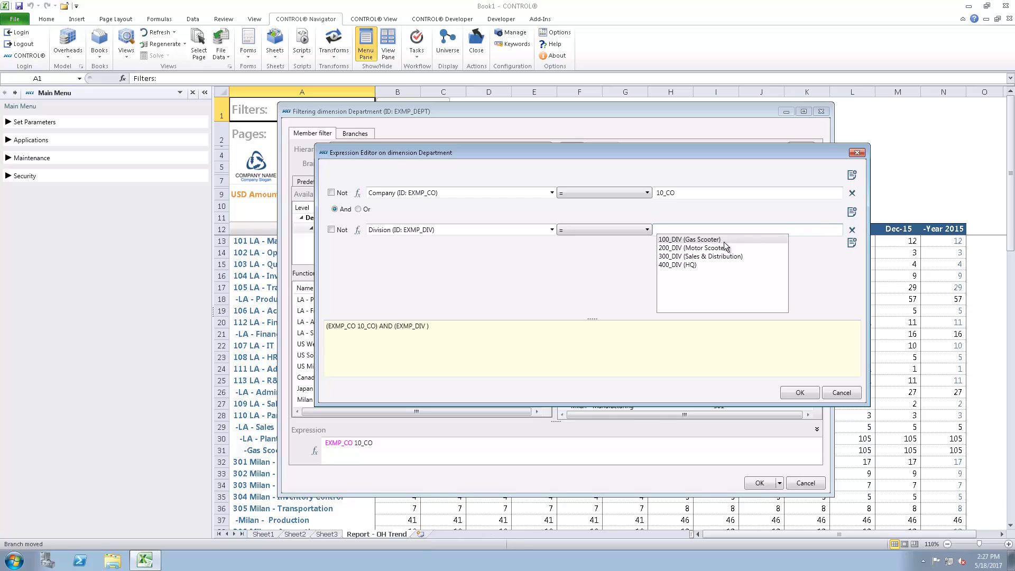
pyautogui.click(707, 241)
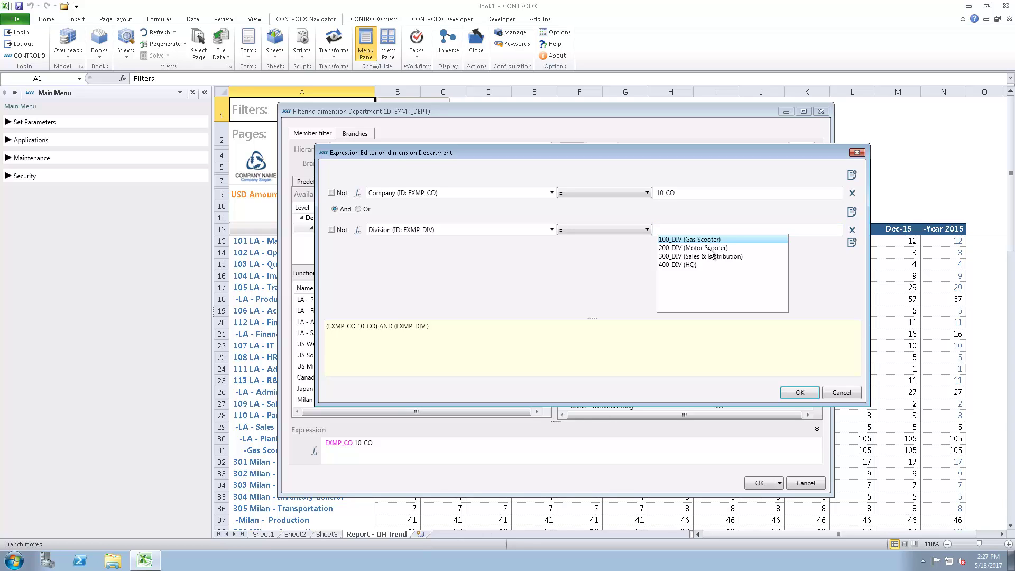
pyautogui.keyDown('ctrl'); pyautogui.click(712, 248); pyautogui.keyUp('ctrl')
pyautogui.press('Return')
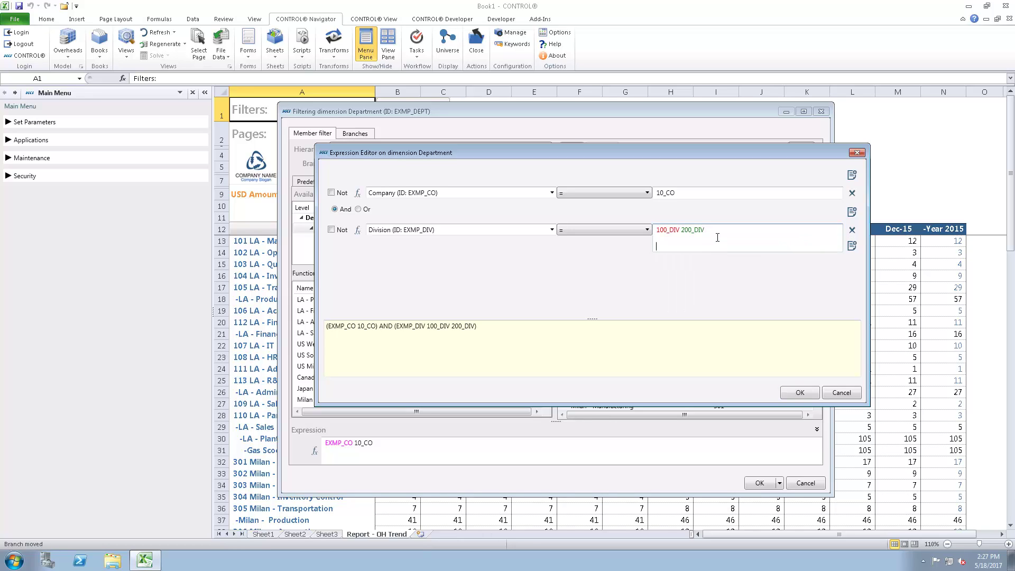
pyautogui.click(699, 245)
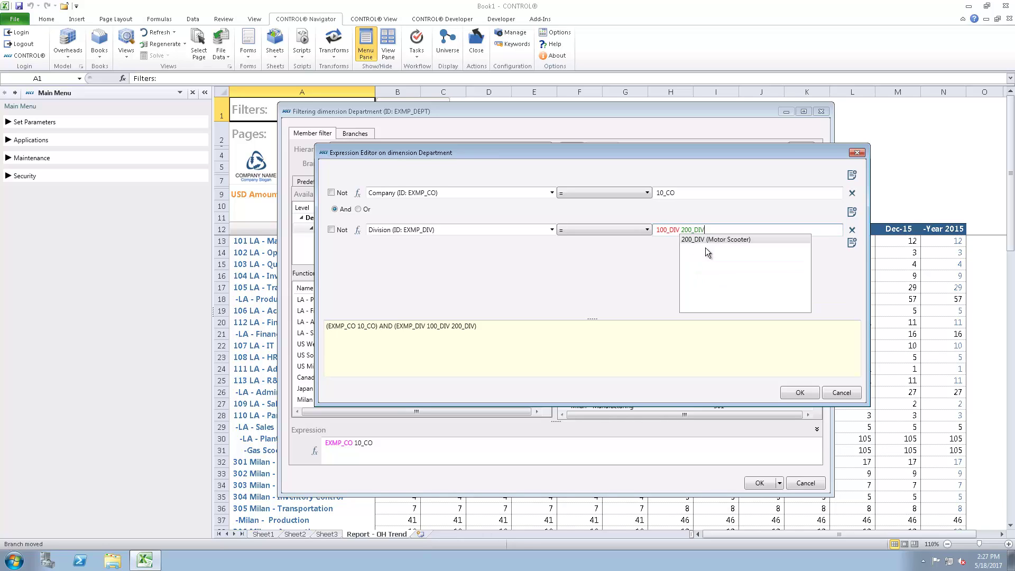
# Add another And condition in the Expression Editor, negated with Not, on the Function (ID: EXMP_FUNC) level.
pyautogui.click(852, 244)
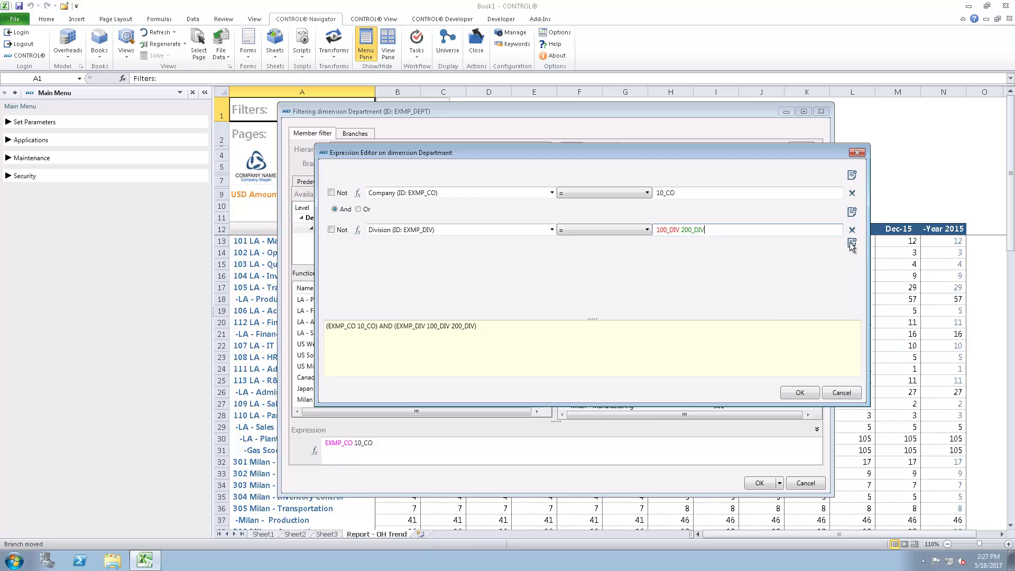
pyautogui.click(852, 245)
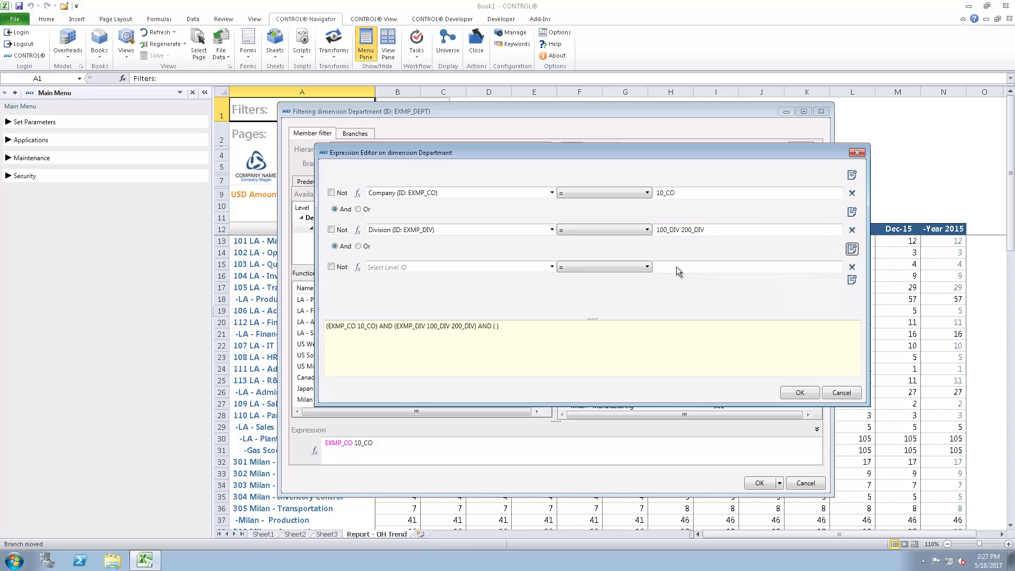
pyautogui.click(332, 267)
pyautogui.click(435, 268)
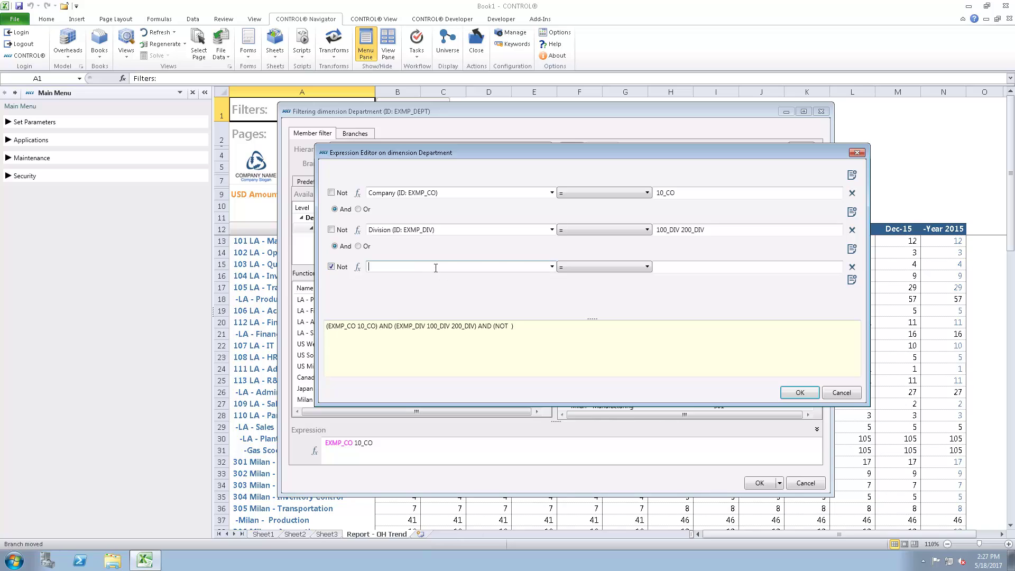
pyautogui.click(551, 266)
pyautogui.click(426, 286)
pyautogui.click(680, 266)
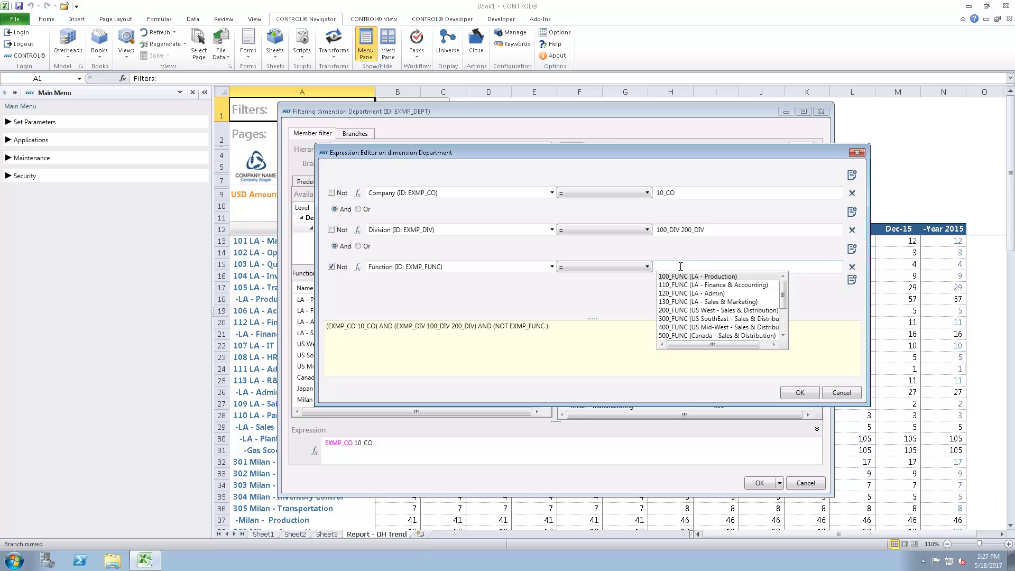
# Set the excluded functions to 110_FUNC, 120_FUNC, 710_FUNC and 720_FUNC, and apply the expression to the Department filter.
pyautogui.press('Down')
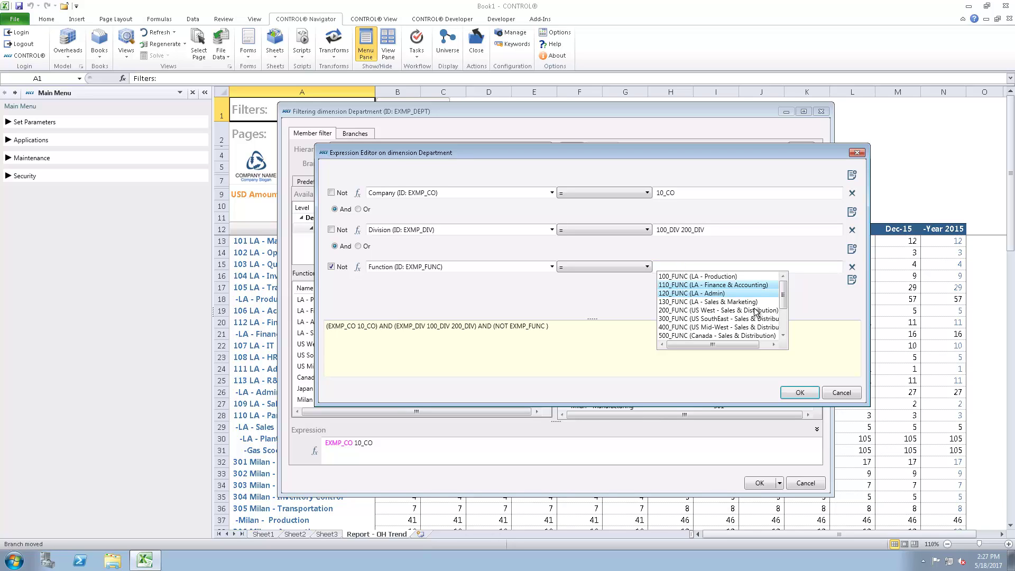
pyautogui.click(783, 335)
pyautogui.click(784, 335)
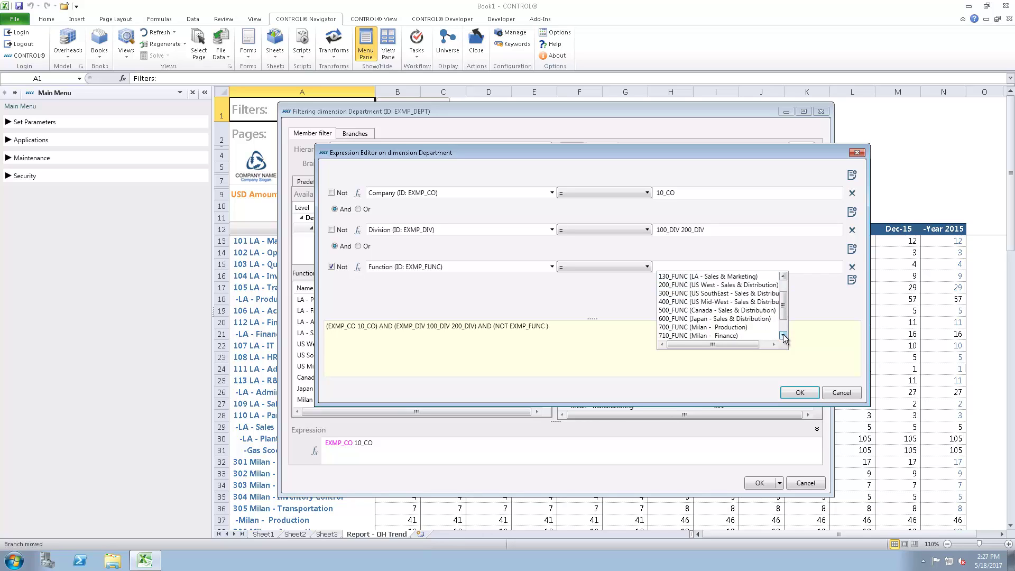
pyautogui.click(783, 336)
pyautogui.click(783, 335)
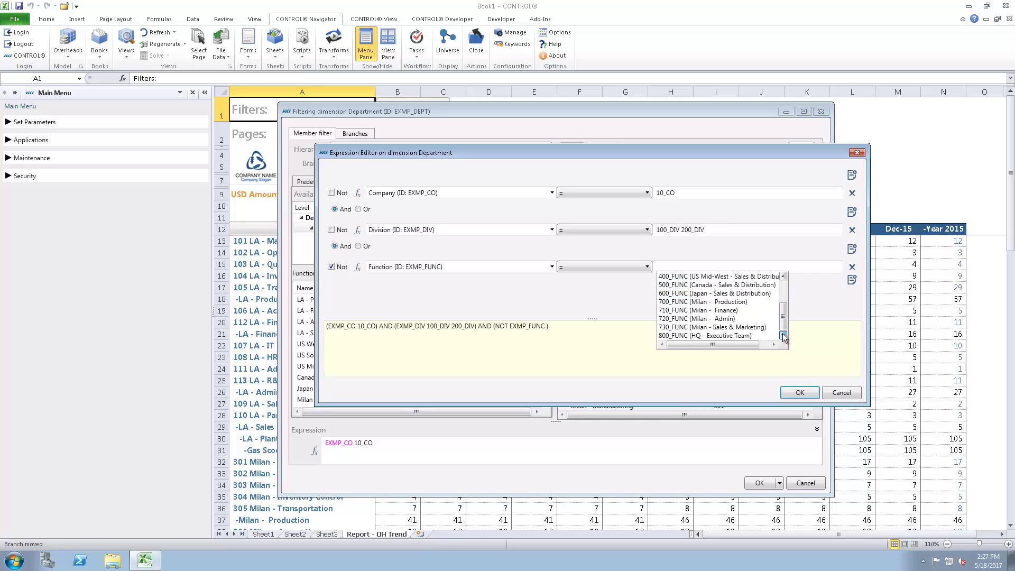
pyautogui.click(724, 312)
pyautogui.keyDown('ctrl'); pyautogui.click(725, 317); pyautogui.keyUp('ctrl')
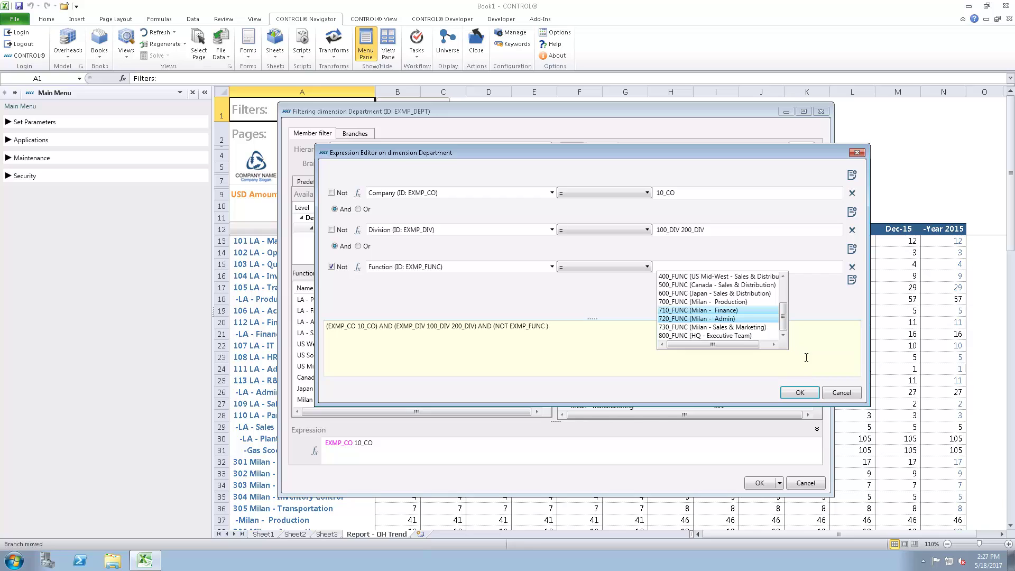
pyautogui.click(797, 285)
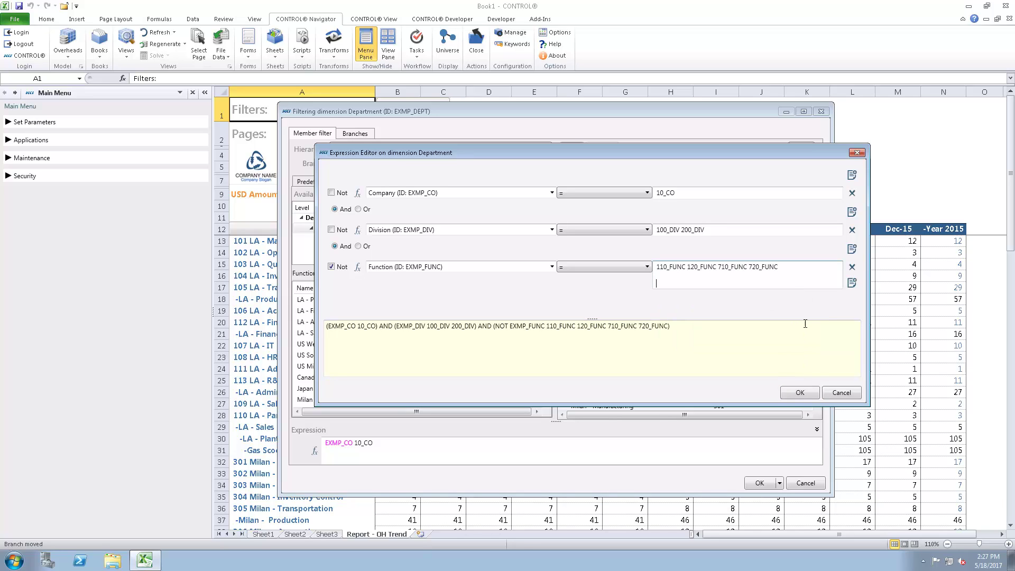
pyautogui.click(799, 392)
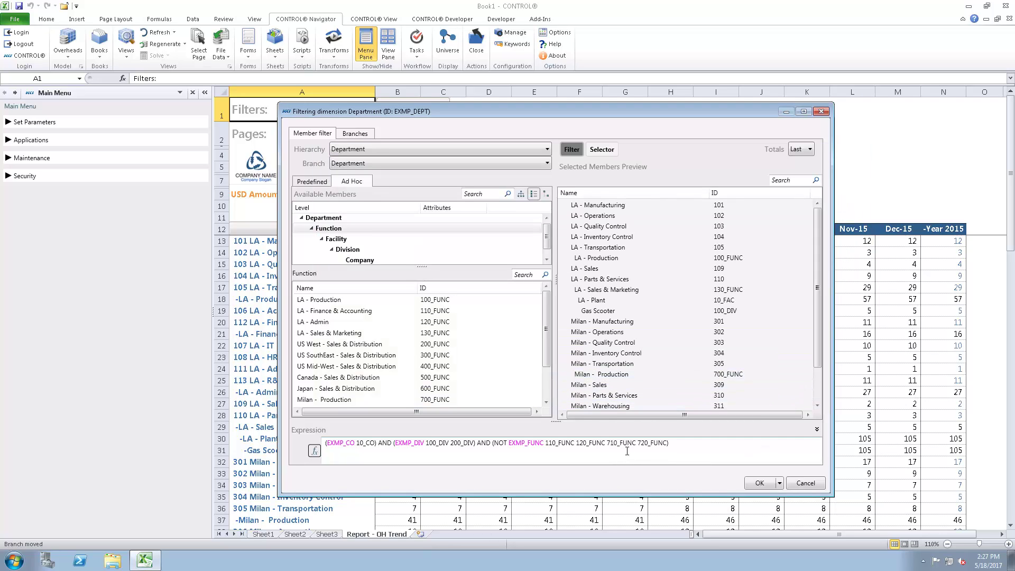
# Examine the name and ID properties offered for saving the Department filter as a copy, and close without saving.
pyautogui.click(779, 482)
pyautogui.click(774, 510)
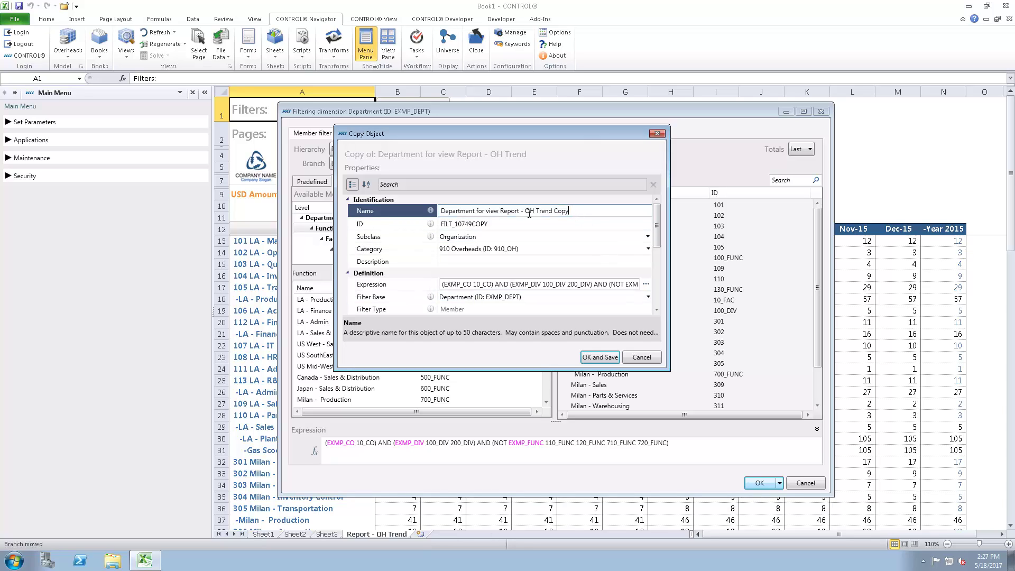
pyautogui.click(511, 223)
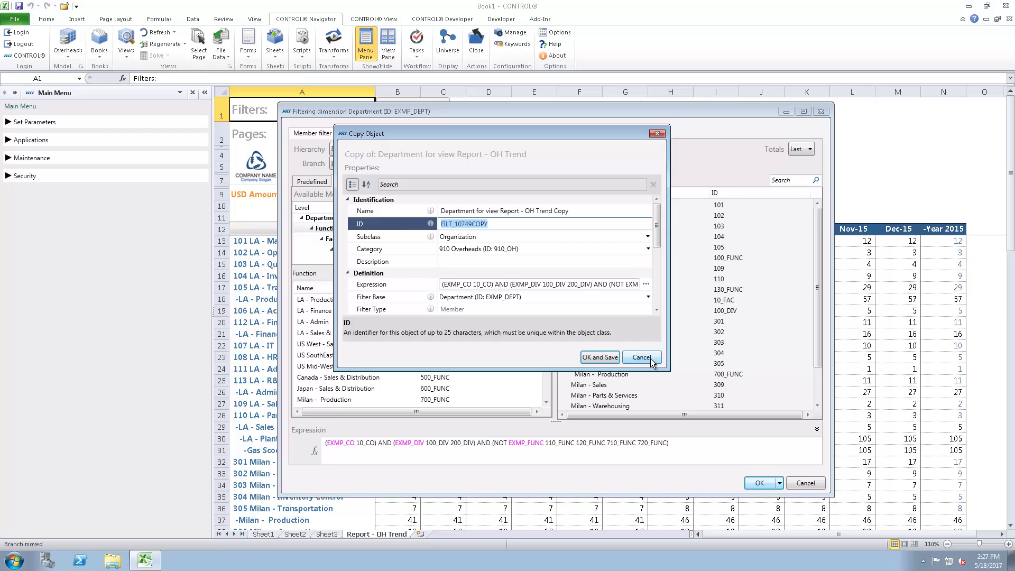
pyautogui.click(634, 359)
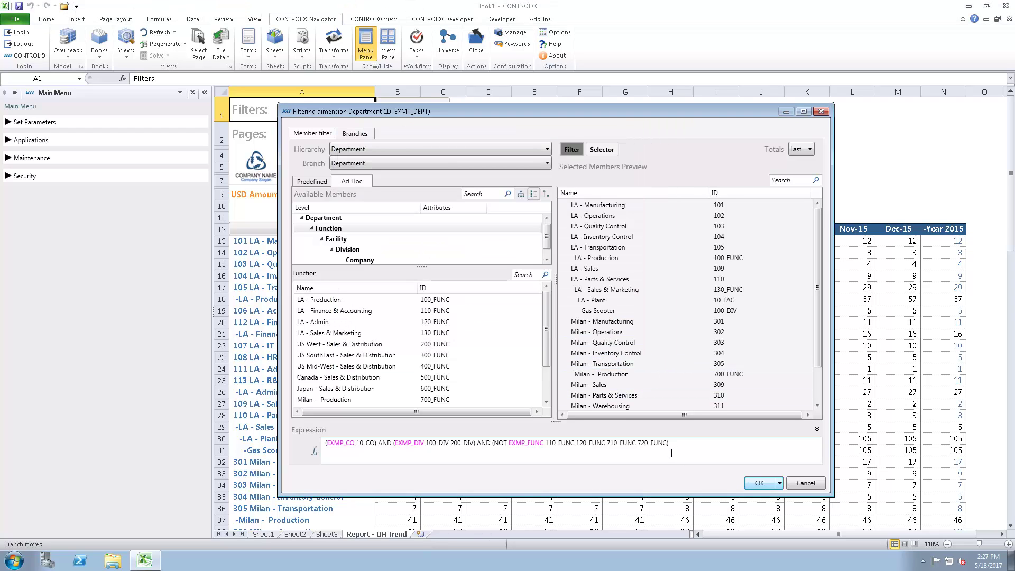
# Preview the predefined filters Admin Functions, HQ Division and Gas and Motor Scooter Divisions, and select Total Company.
pyautogui.click(315, 182)
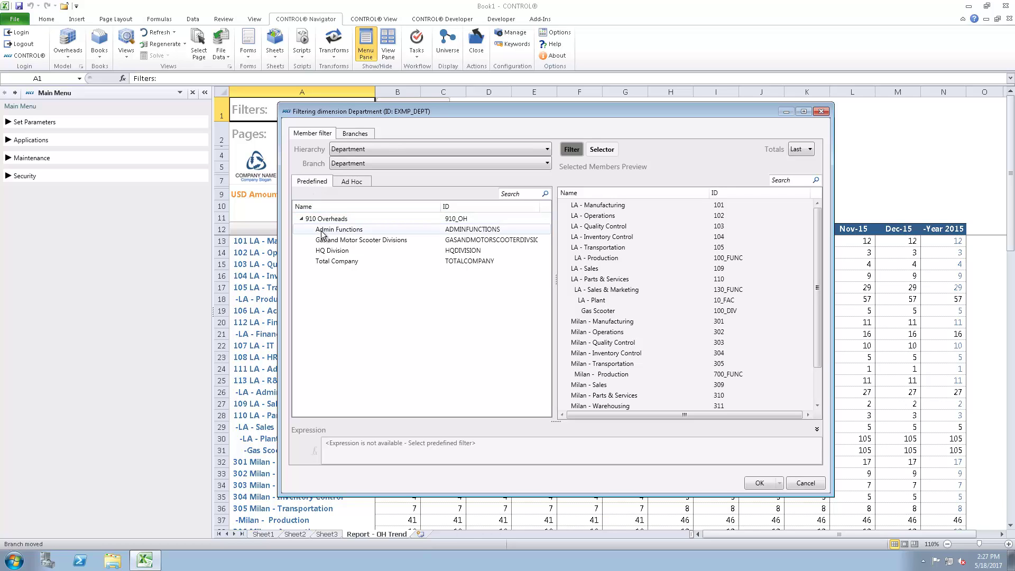
pyautogui.click(341, 231)
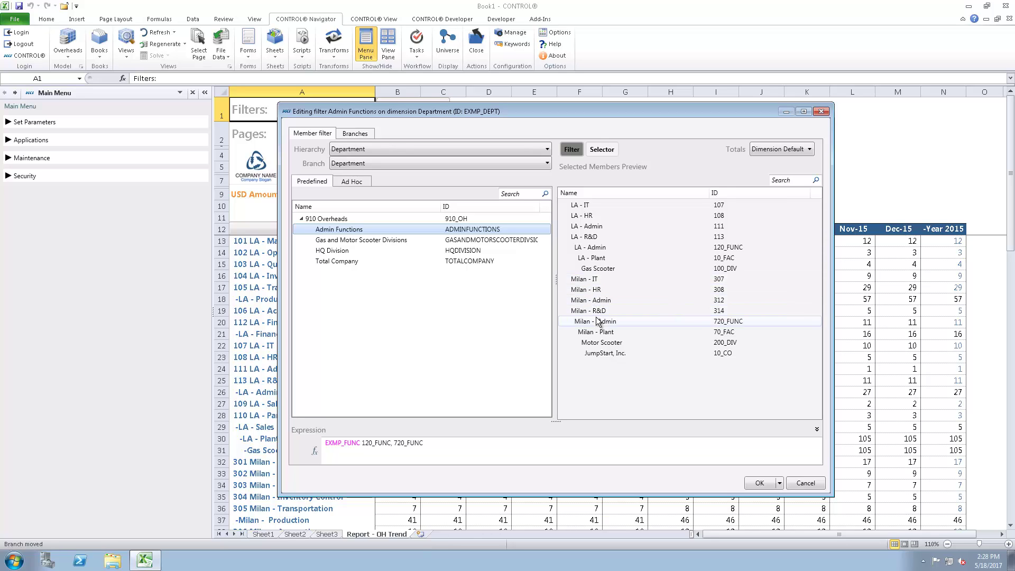
pyautogui.click(337, 253)
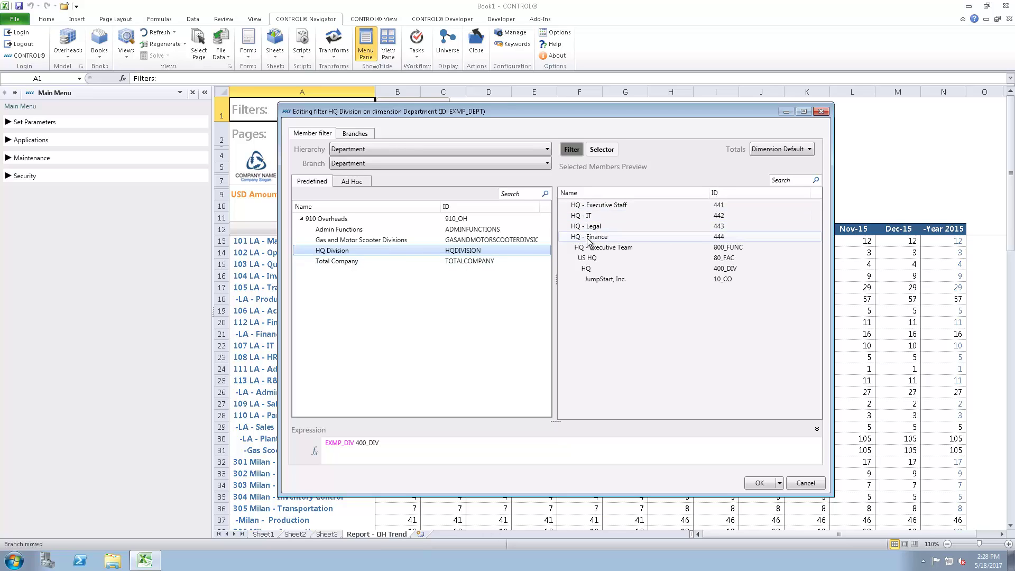
pyautogui.click(350, 241)
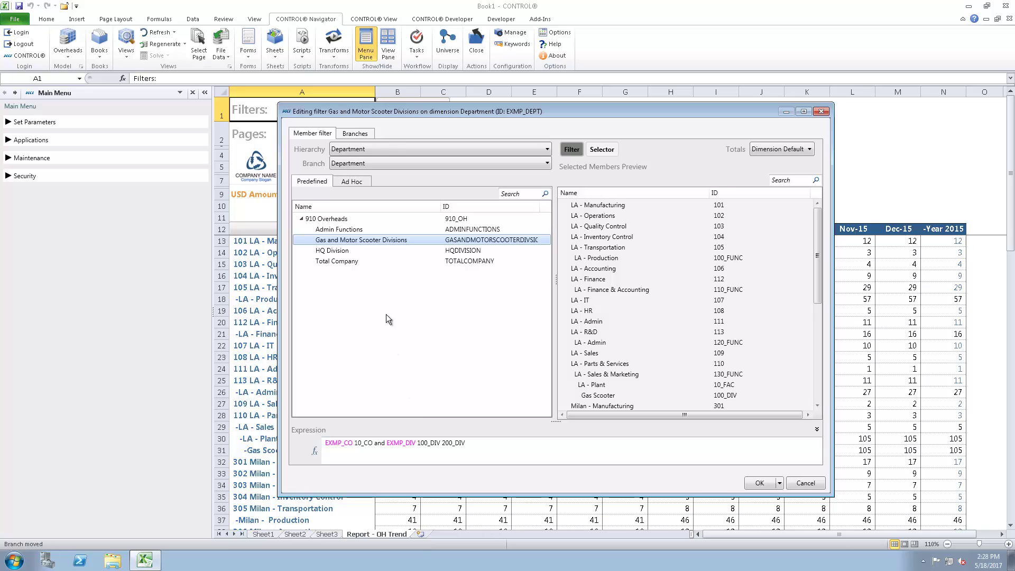
pyautogui.click(334, 249)
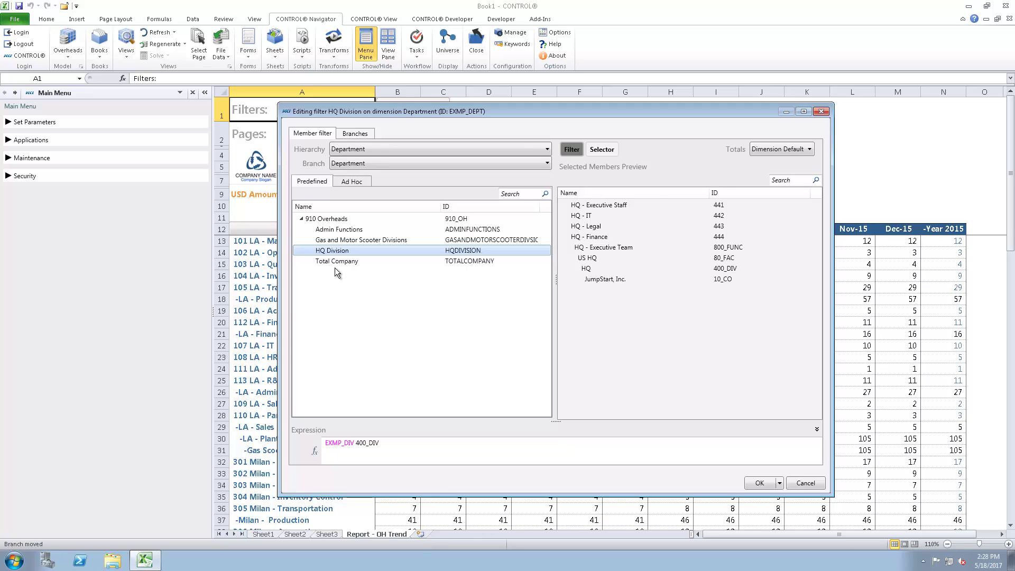
pyautogui.click(333, 260)
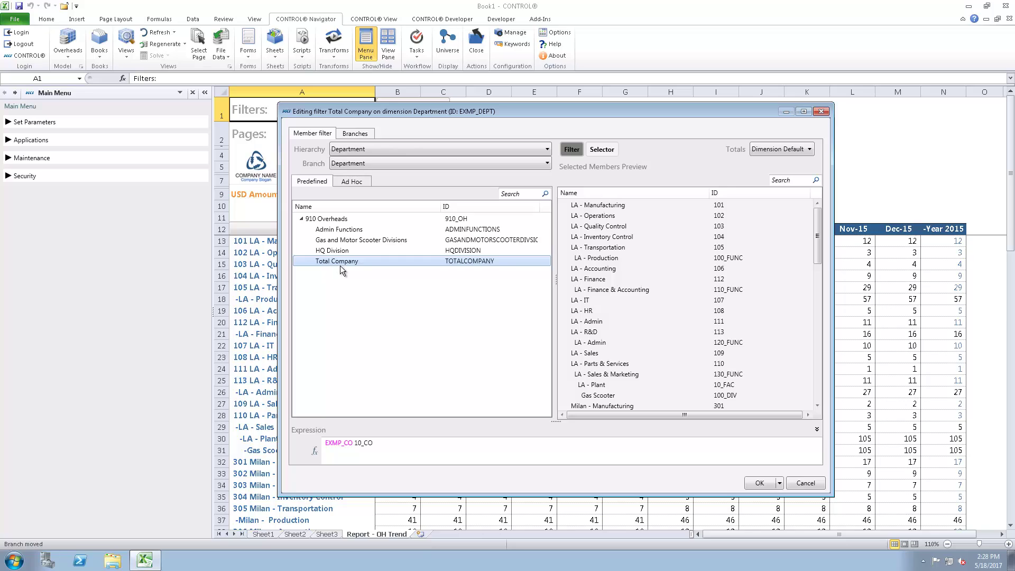
# Look through the Department dimension's branches, copy the Department branch to the Ad Hoc Branch and select the Ad Hoc Branch.
pyautogui.click(360, 135)
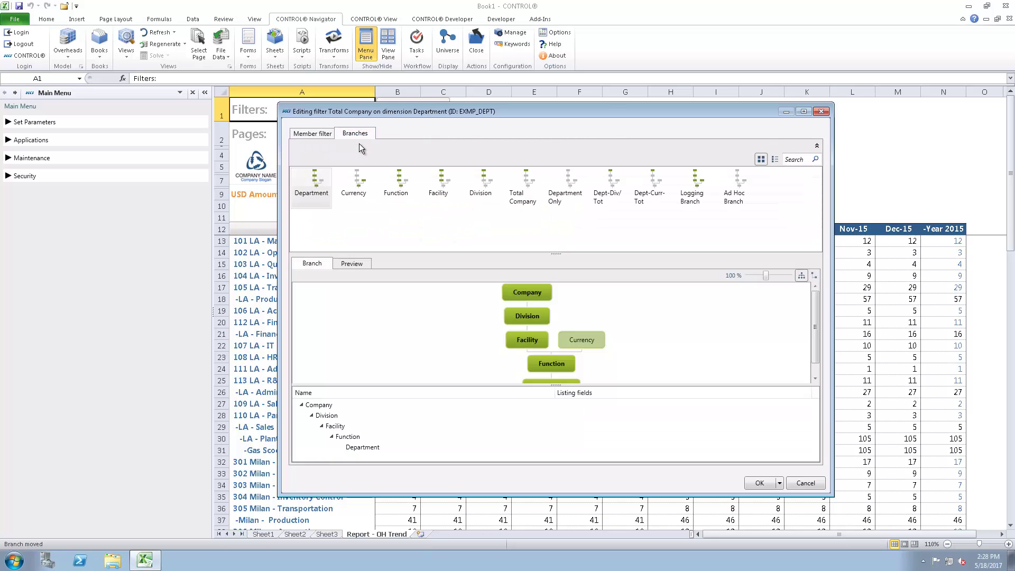
pyautogui.click(398, 186)
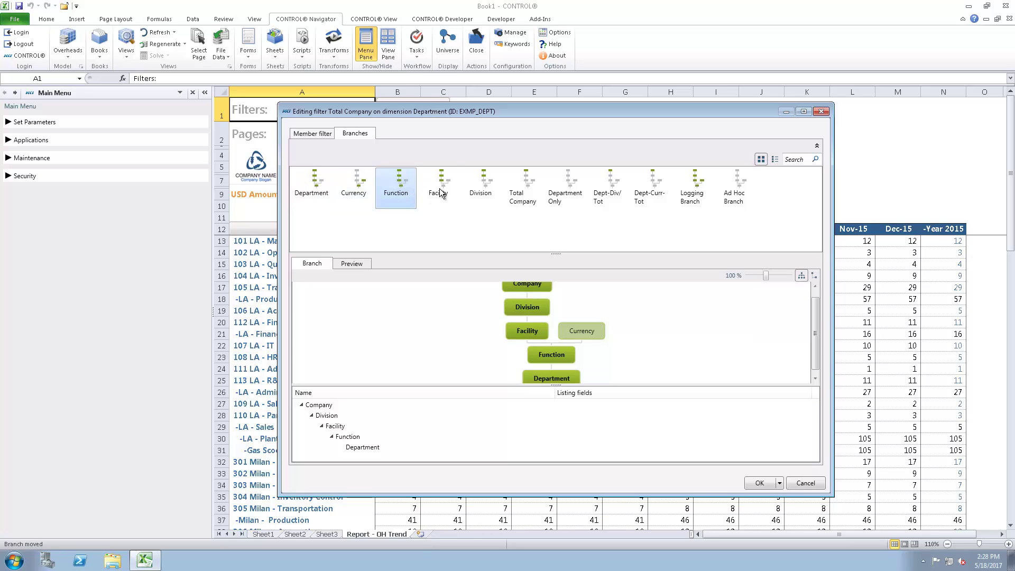
pyautogui.click(439, 188)
pyautogui.click(737, 196)
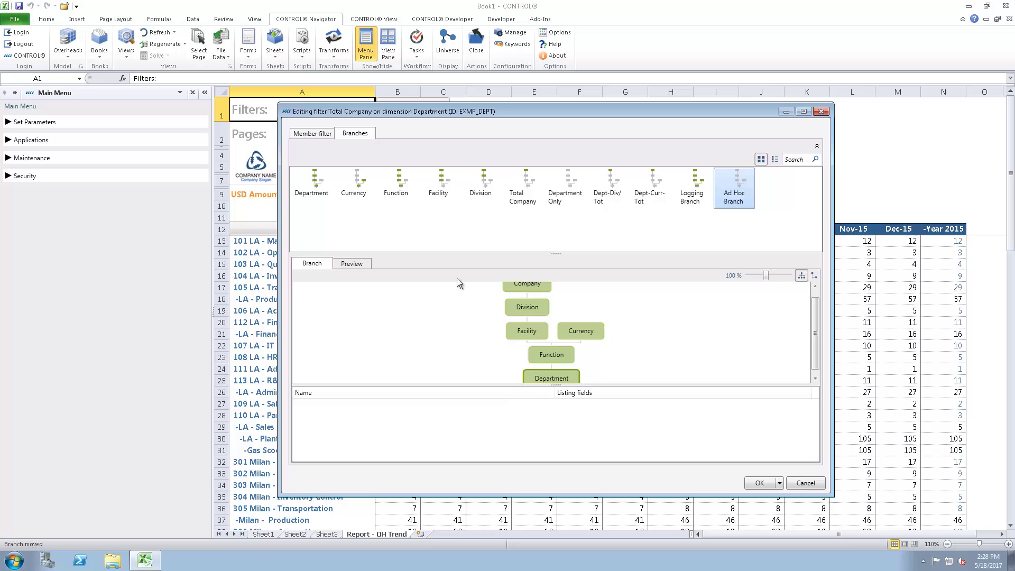
pyautogui.click(315, 185)
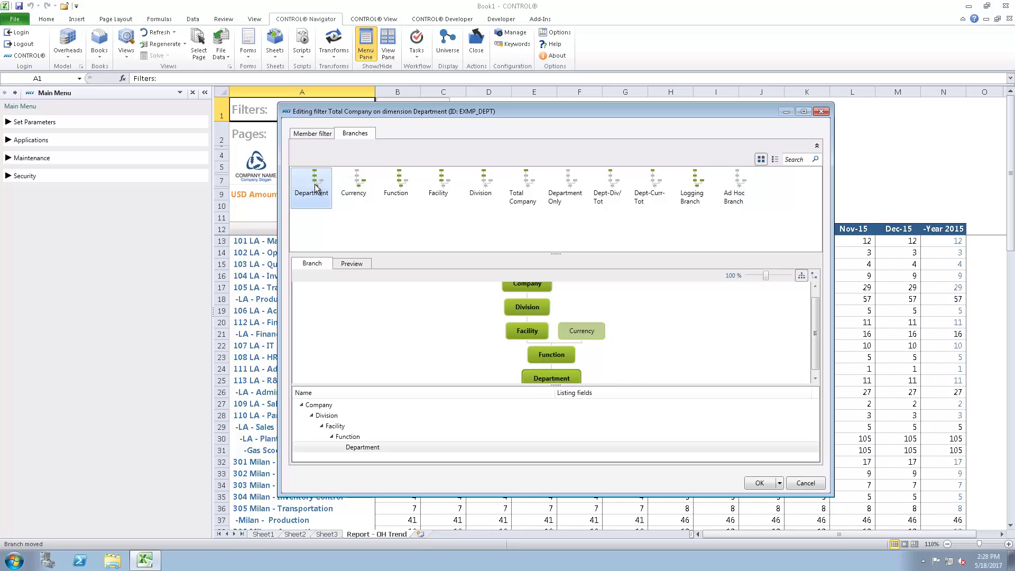
pyautogui.rightClick(315, 195)
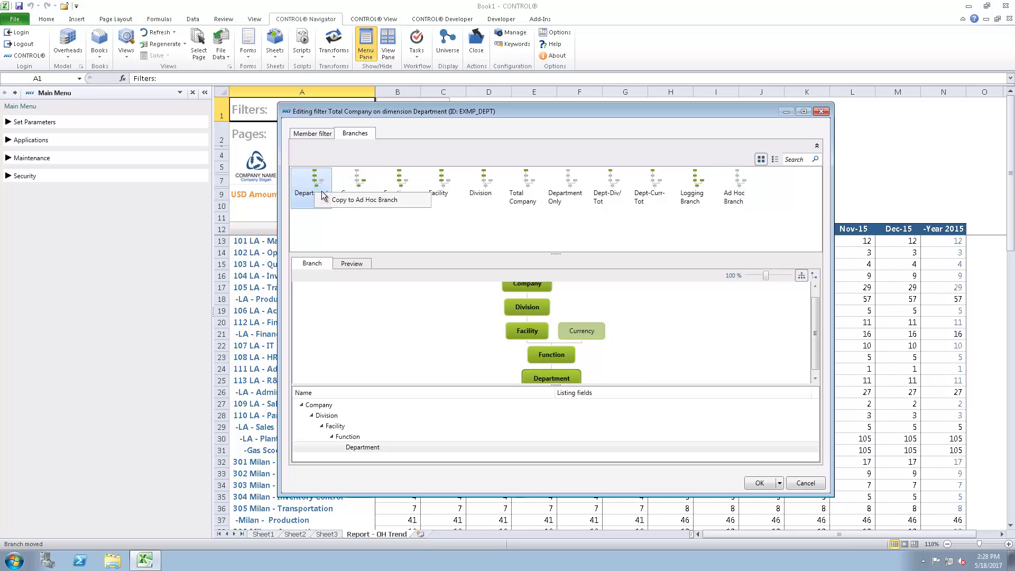
pyautogui.click(354, 205)
pyautogui.click(734, 190)
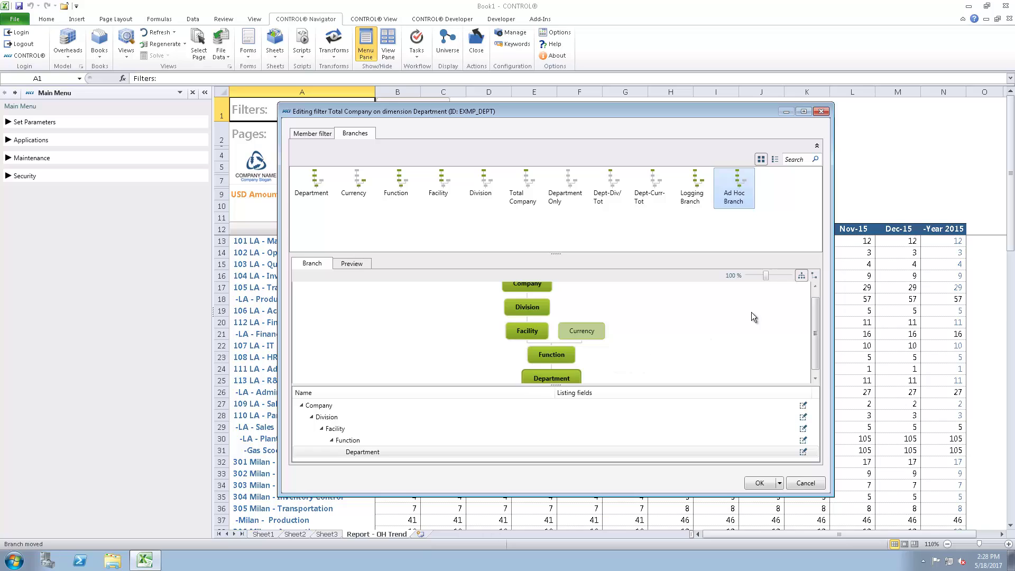
# Show the Ad Hoc Branch levels as a checkbox tree and exclude the Division level.
pyautogui.click(814, 274)
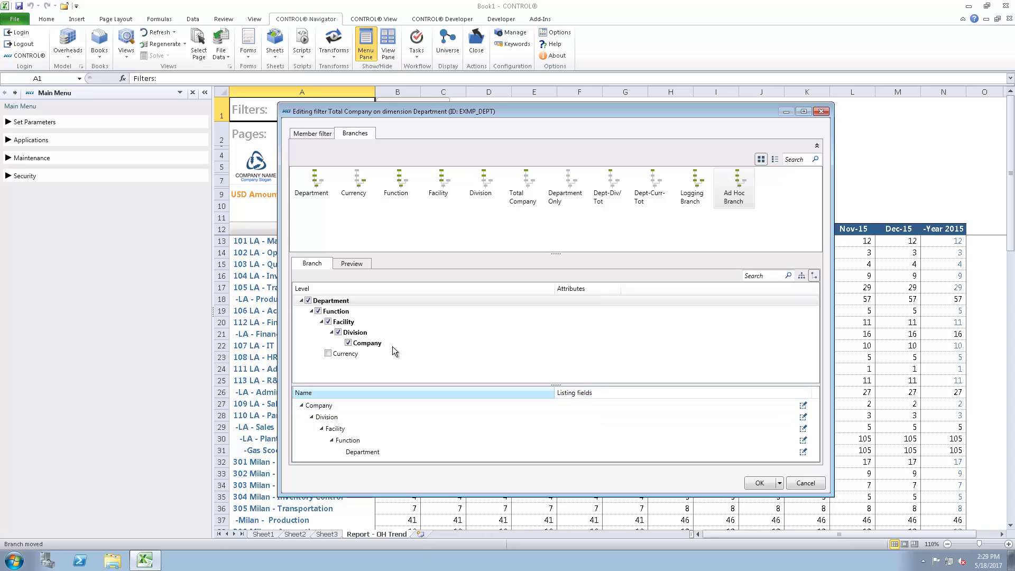
pyautogui.click(359, 331)
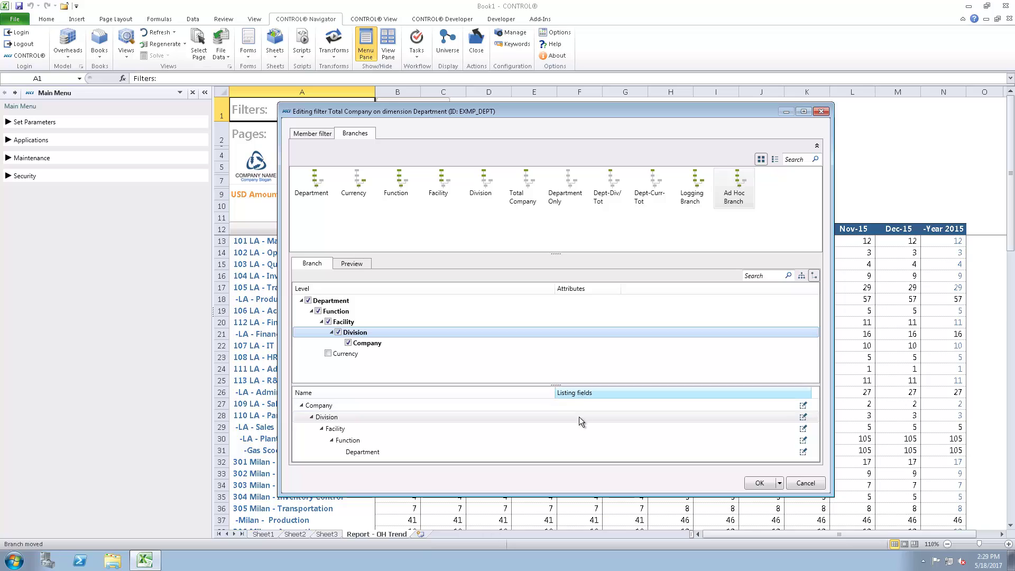
pyautogui.click(338, 332)
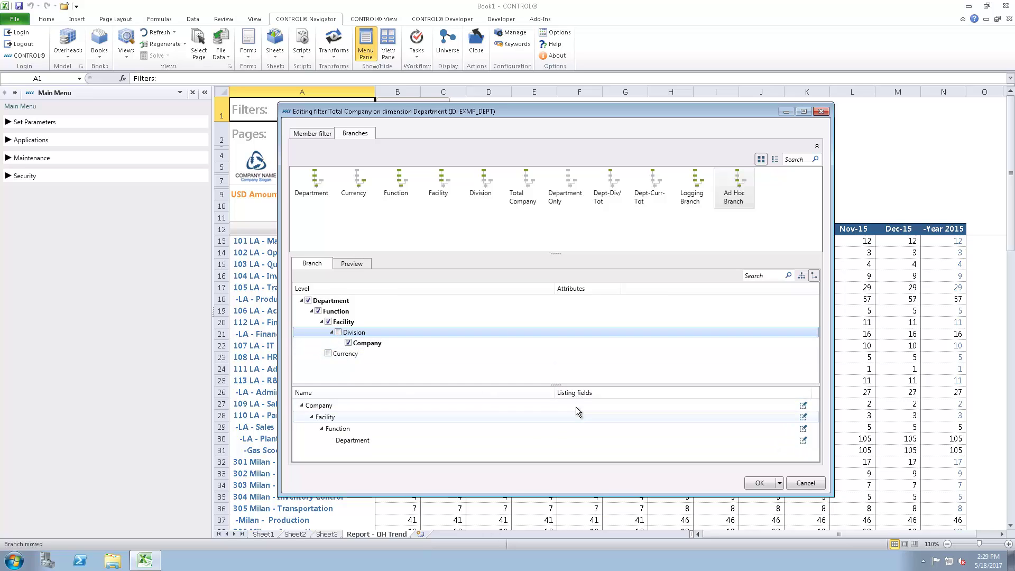
# Add Division as a listing field for the Department level, and apply the filter with the view regenerated.
pyautogui.click(430, 439)
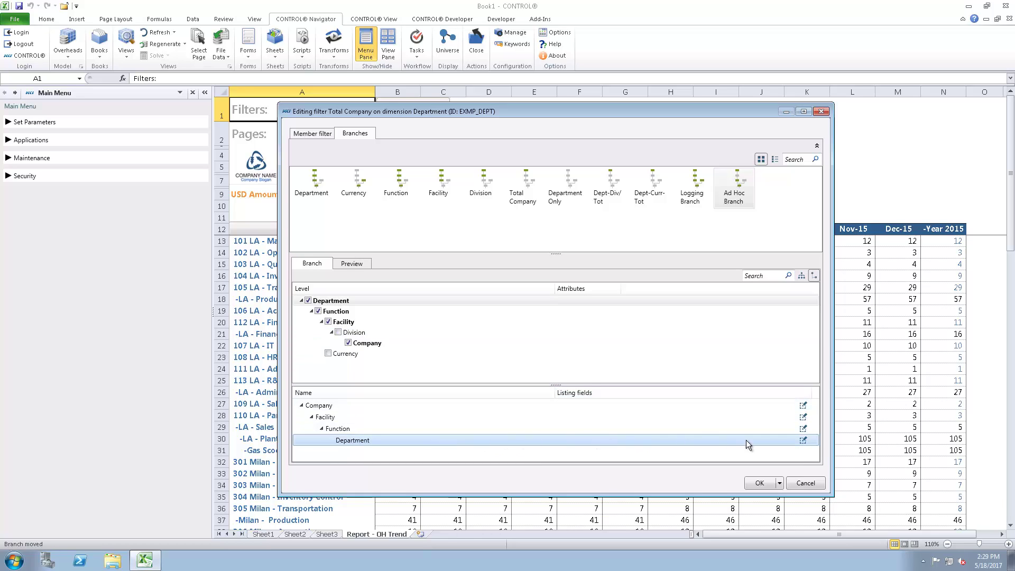
pyautogui.click(803, 441)
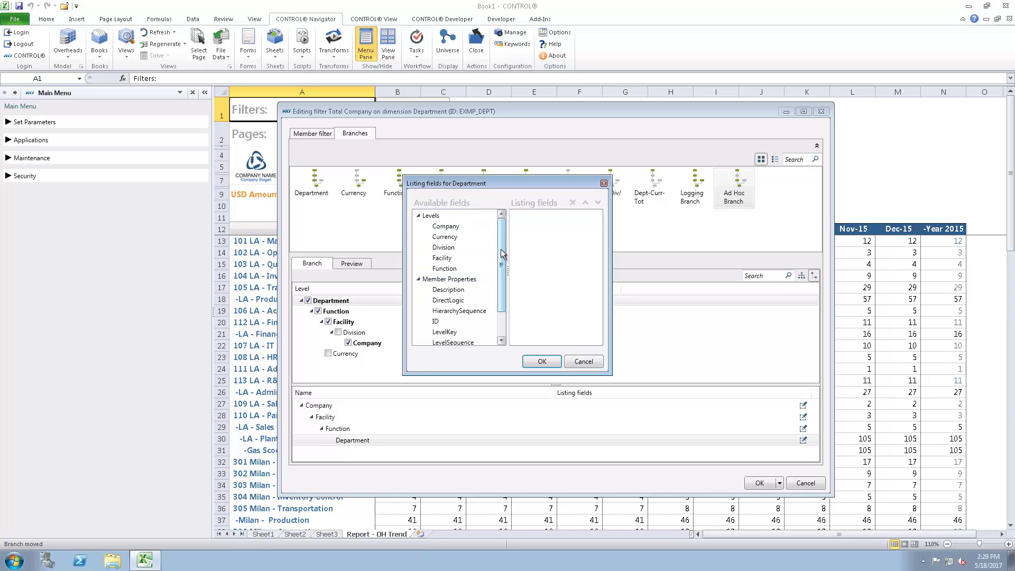
pyautogui.moveTo(501, 250); pyautogui.dragTo(499, 230)
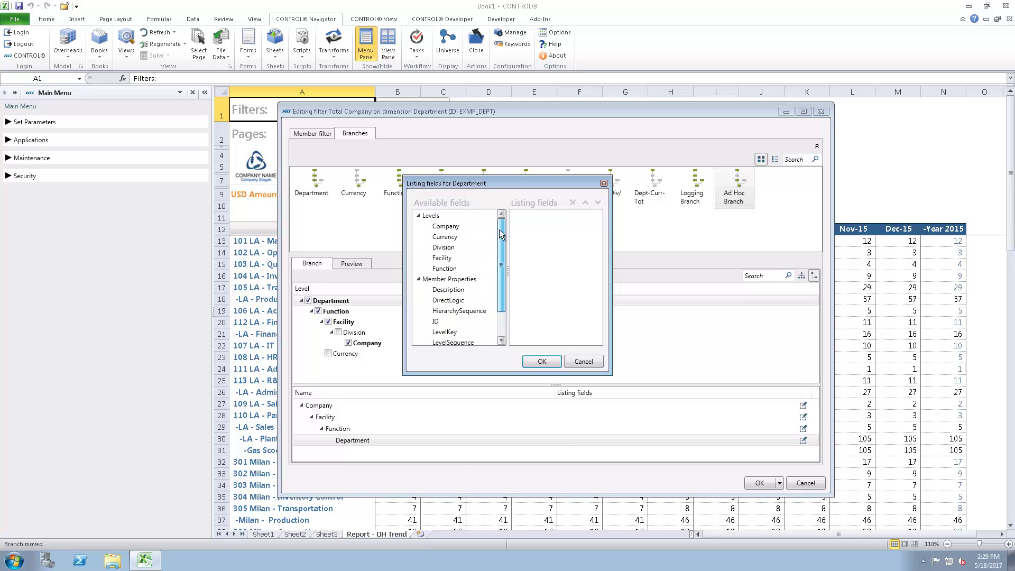
pyautogui.click(445, 247)
pyautogui.moveTo(448, 249); pyautogui.dragTo(544, 235)
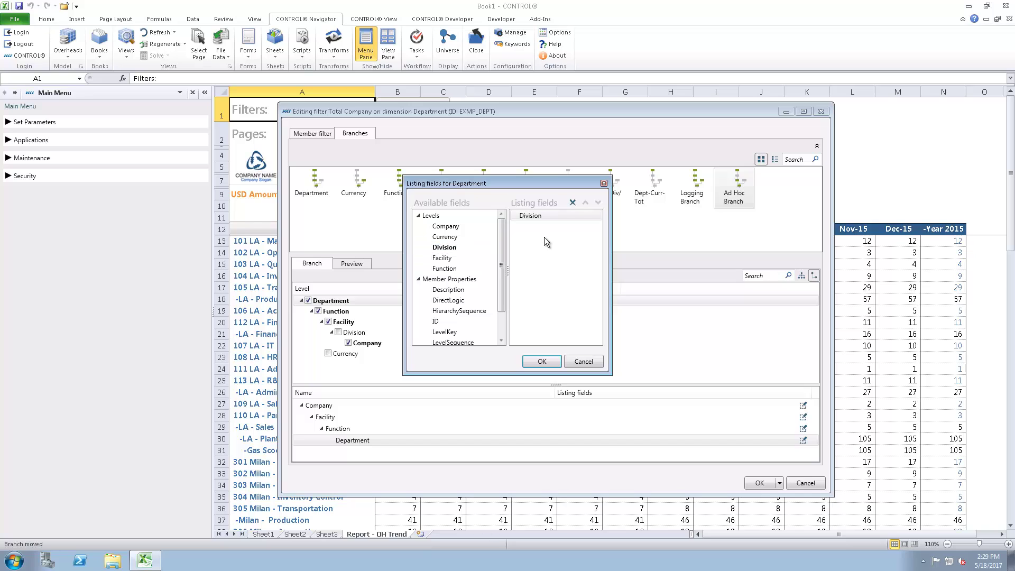
pyautogui.click(543, 363)
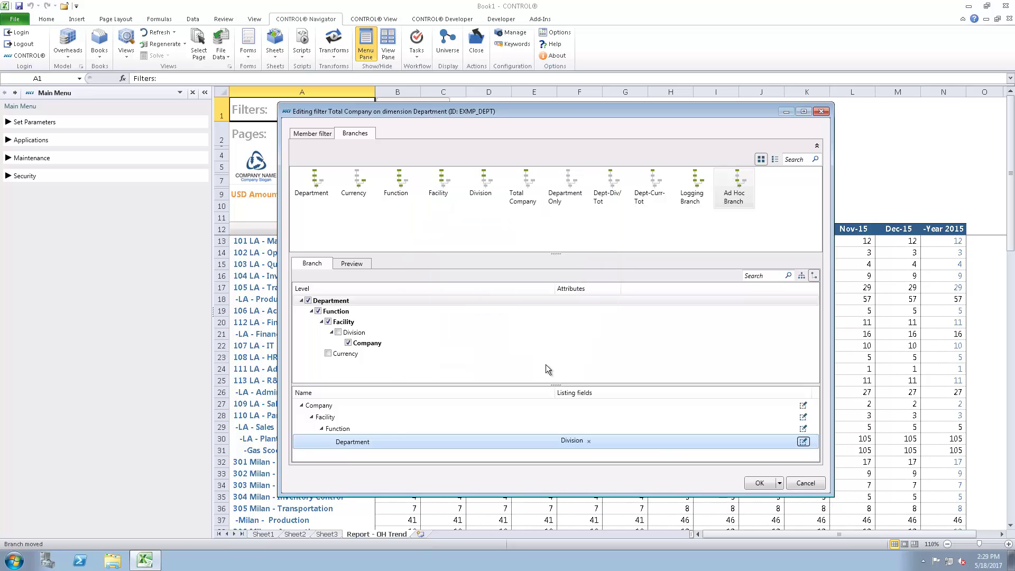
pyautogui.click(759, 483)
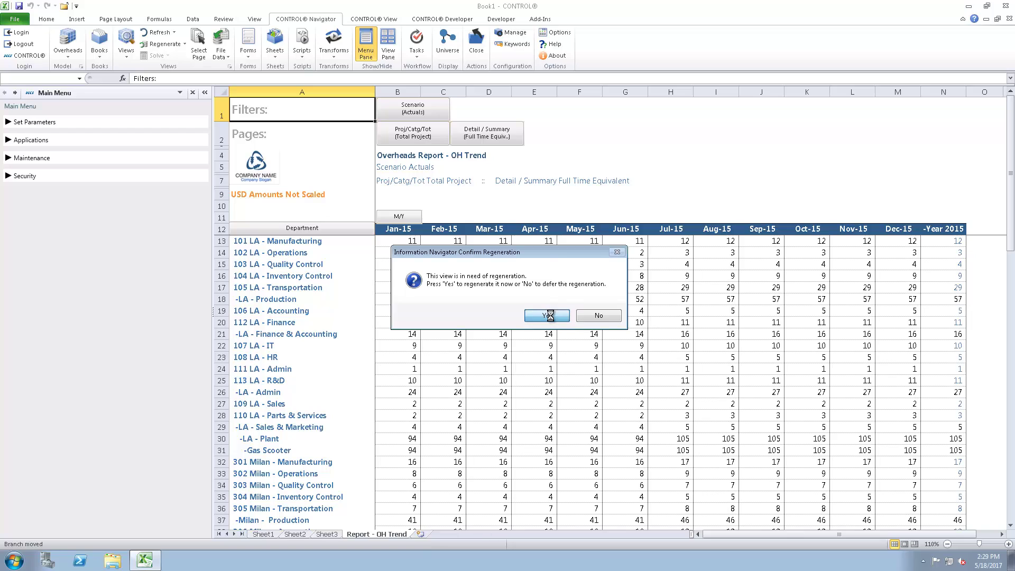
pyautogui.click(549, 316)
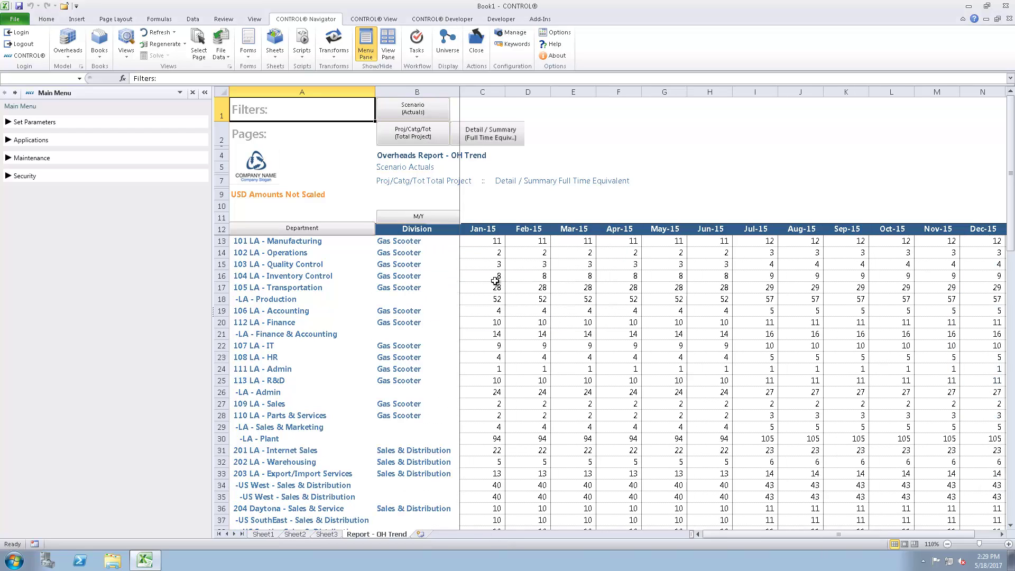
# Show the report's view settings and switch the Department dimension to the Facility branch with the Total Company filter.
pyautogui.click(394, 50)
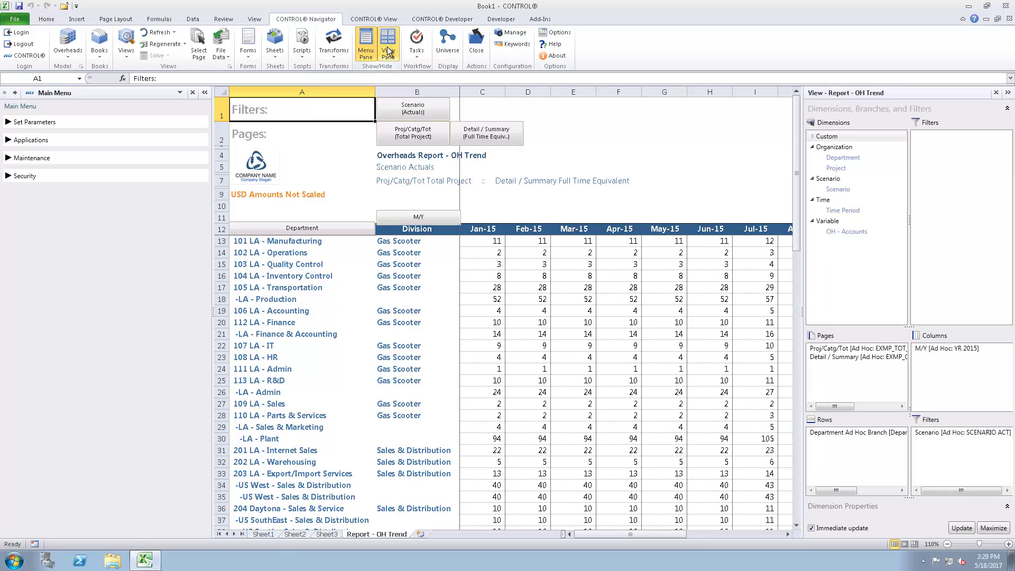
pyautogui.click(844, 158)
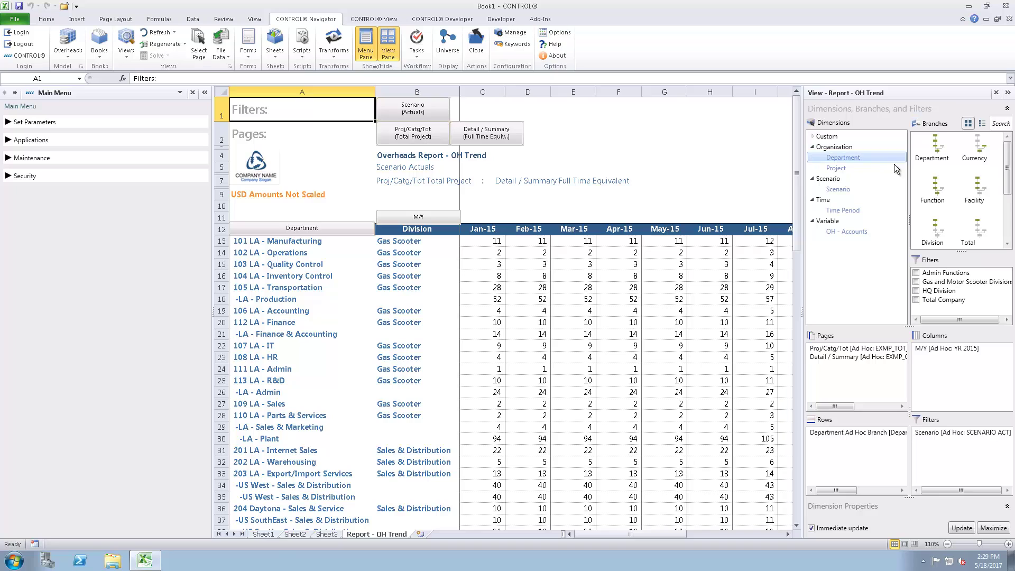
pyautogui.click(962, 182)
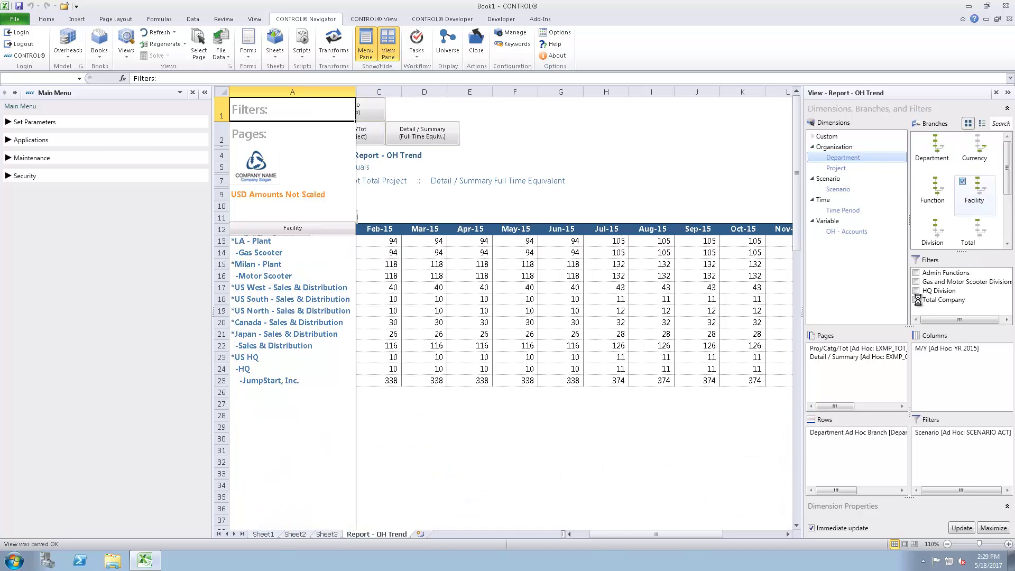
pyautogui.click(916, 299)
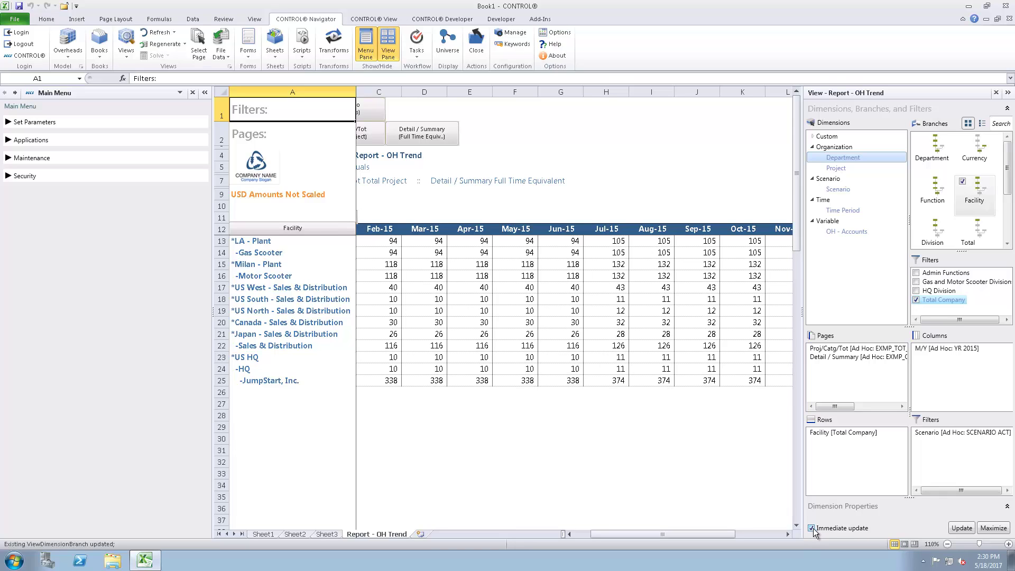
# Turn off immediate updating and set the Scenario dimension's filter to Forecast.
pyautogui.click(812, 528)
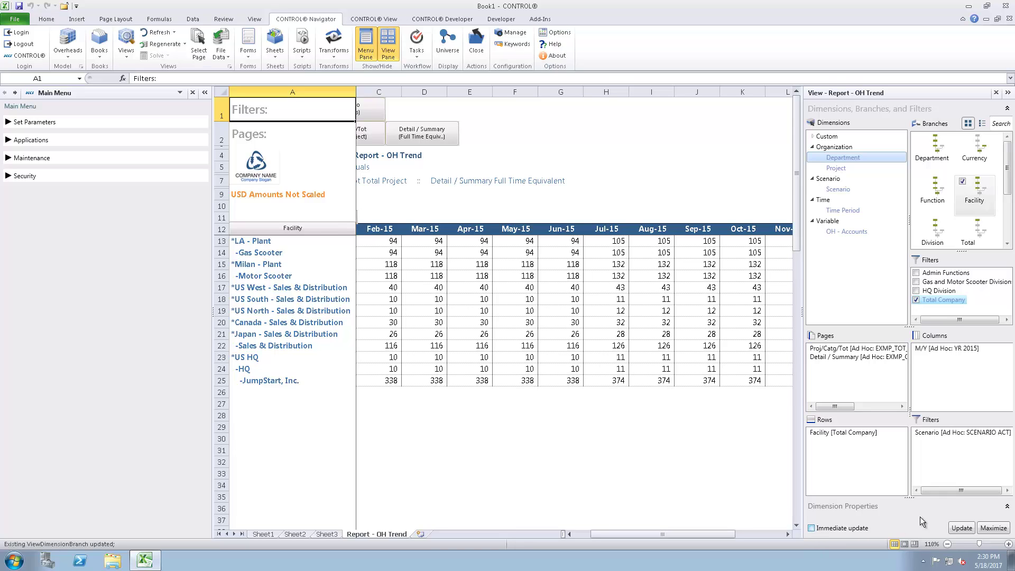
pyautogui.click(837, 188)
pyautogui.click(916, 290)
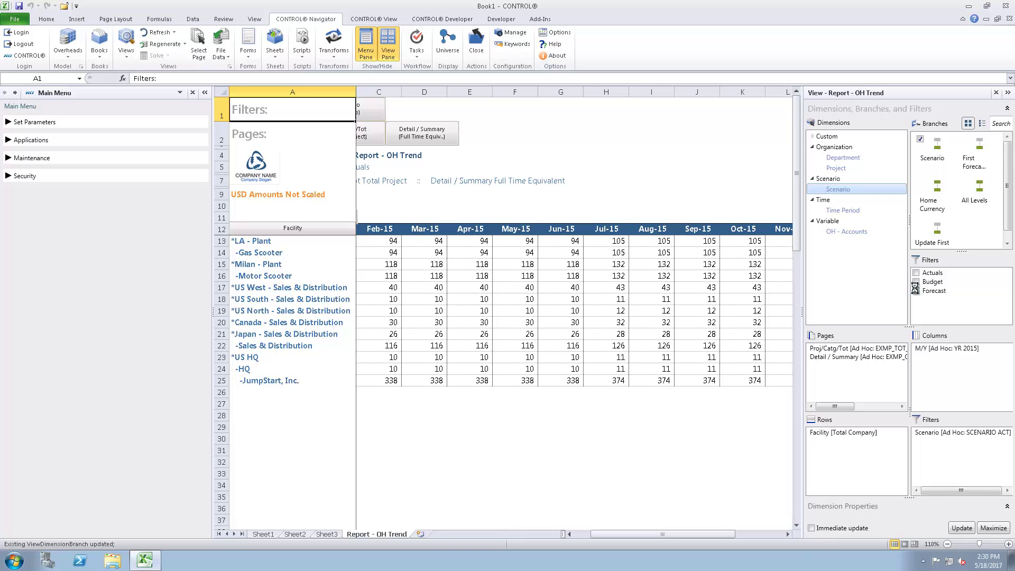
# Set the Time Period dimension to the Q/Y branch with the CURRENT YEAR filter, and turn immediate updating back on to refresh the report.
pyautogui.click(844, 211)
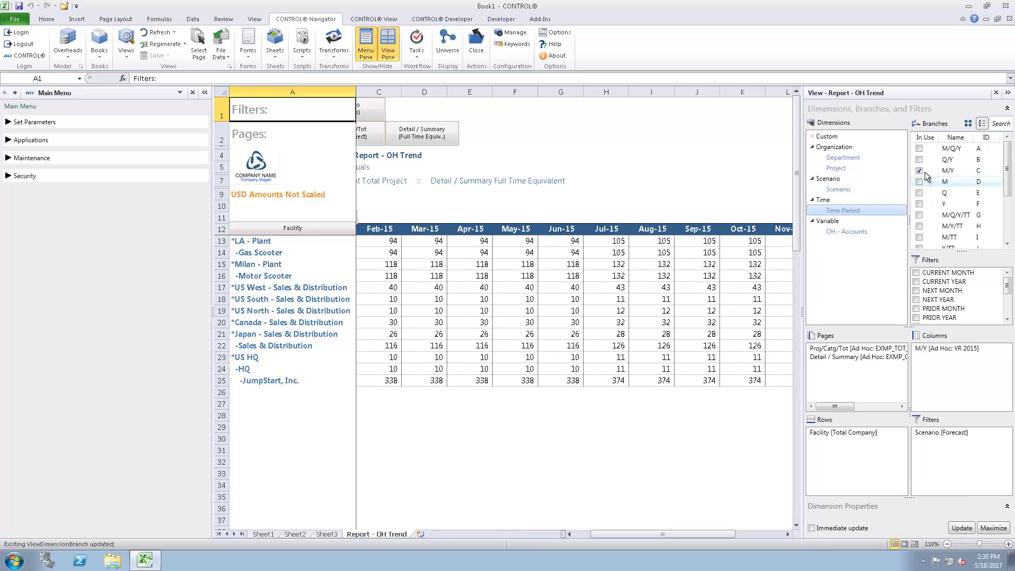
pyautogui.click(918, 161)
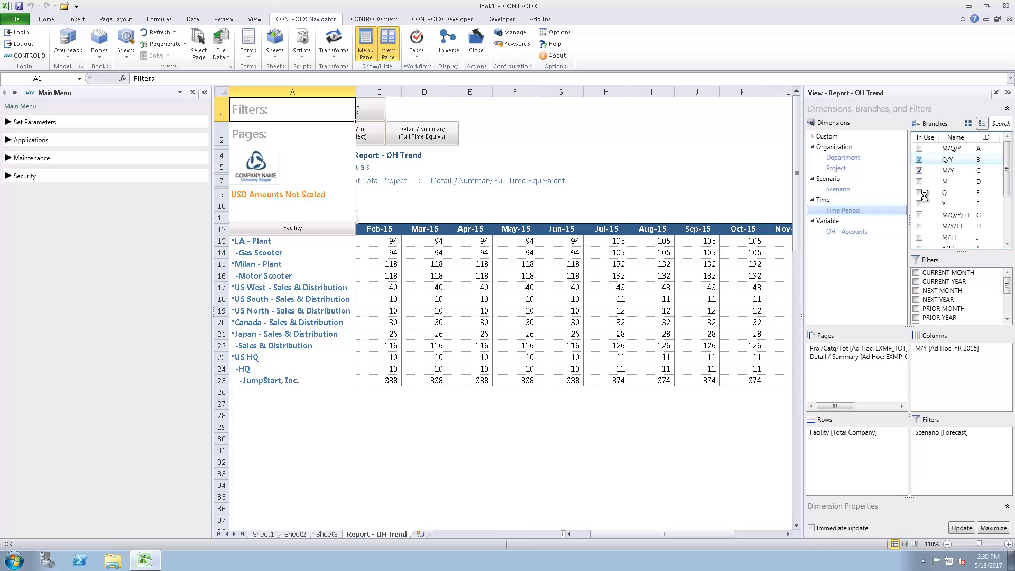
pyautogui.click(916, 282)
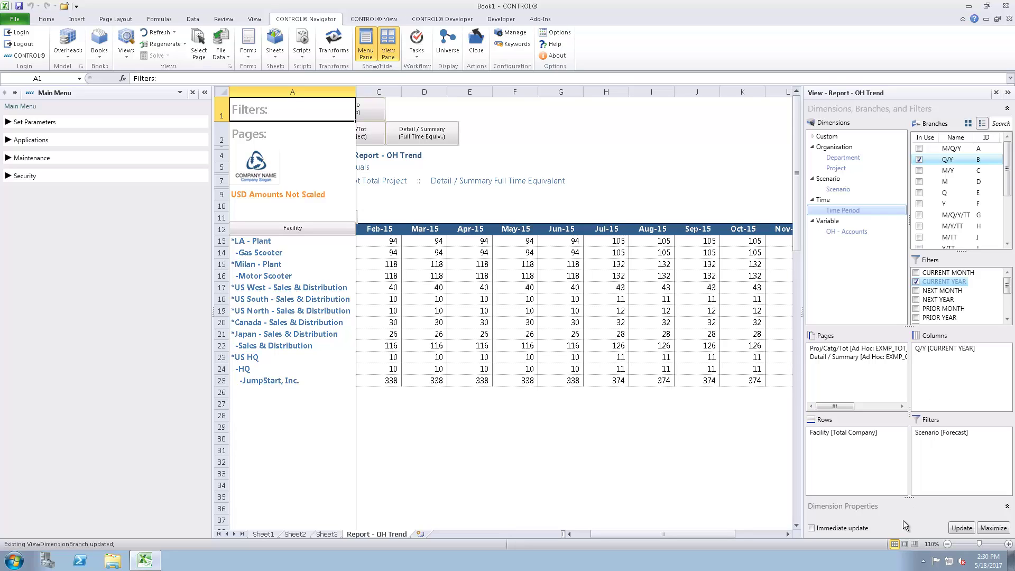
pyautogui.click(813, 528)
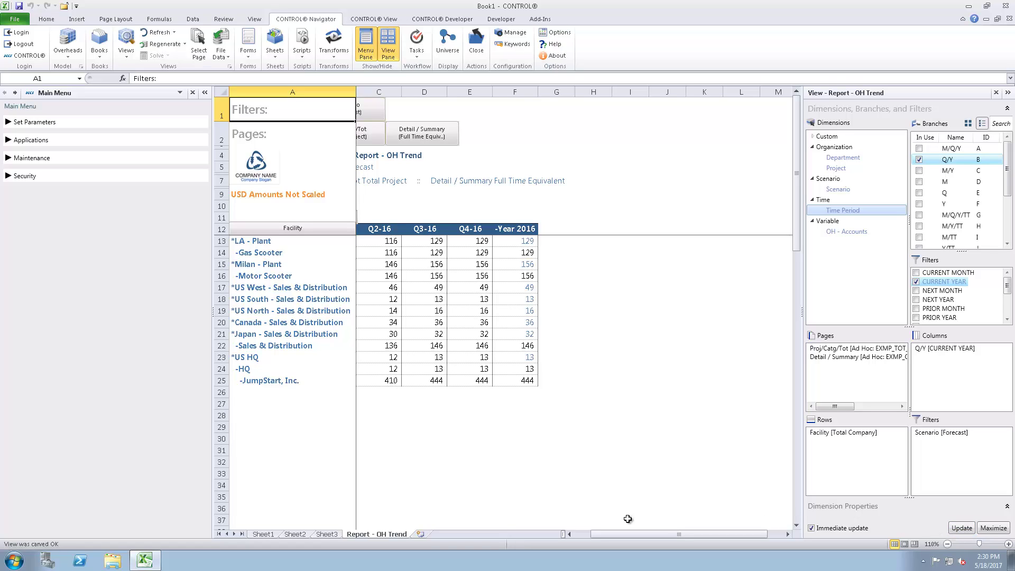
pyautogui.click(344, 388)
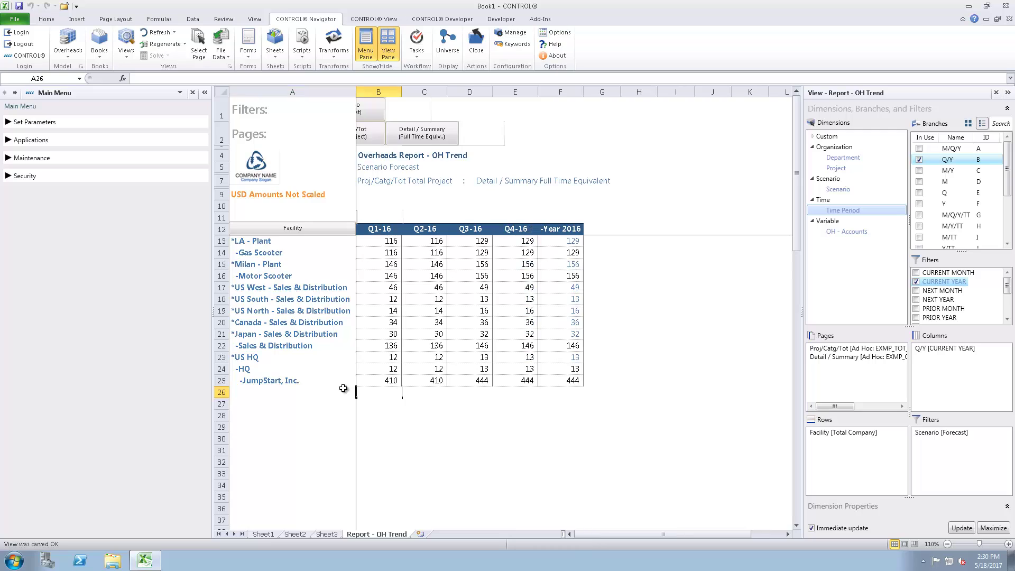